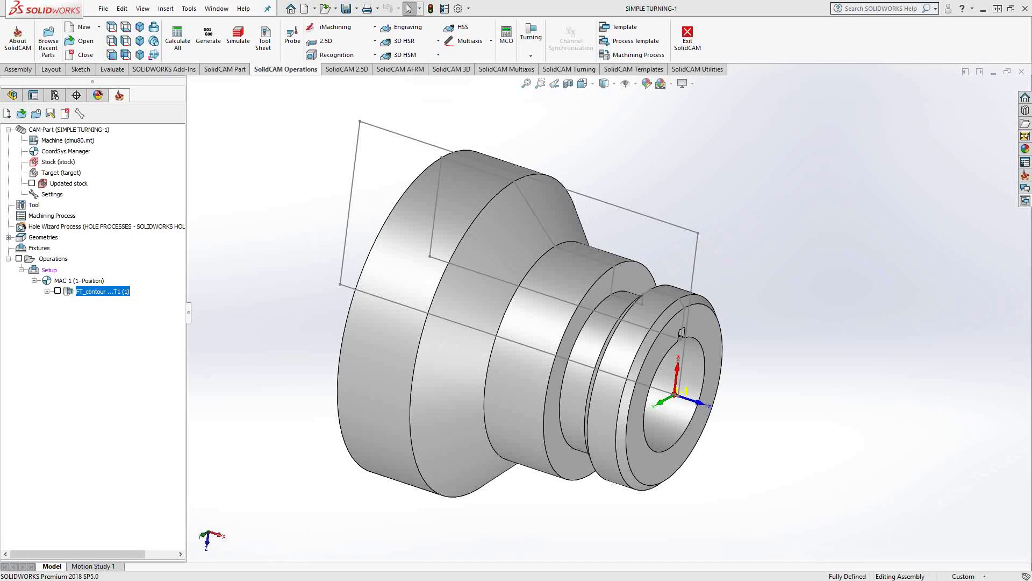
Add a new Turning operation from the FT_contour operation's context menu.
right_click(76, 292)
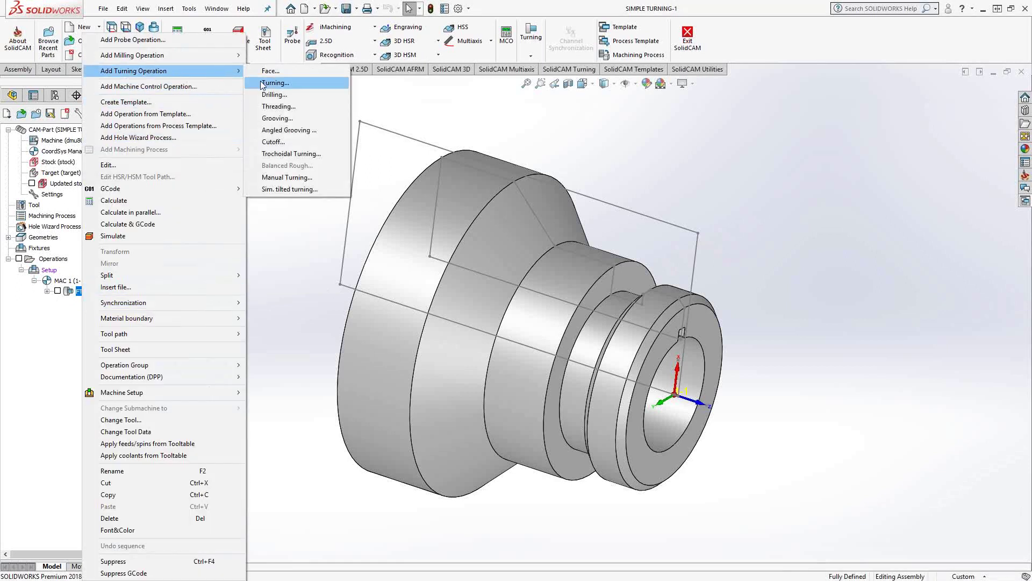
click(260, 82)
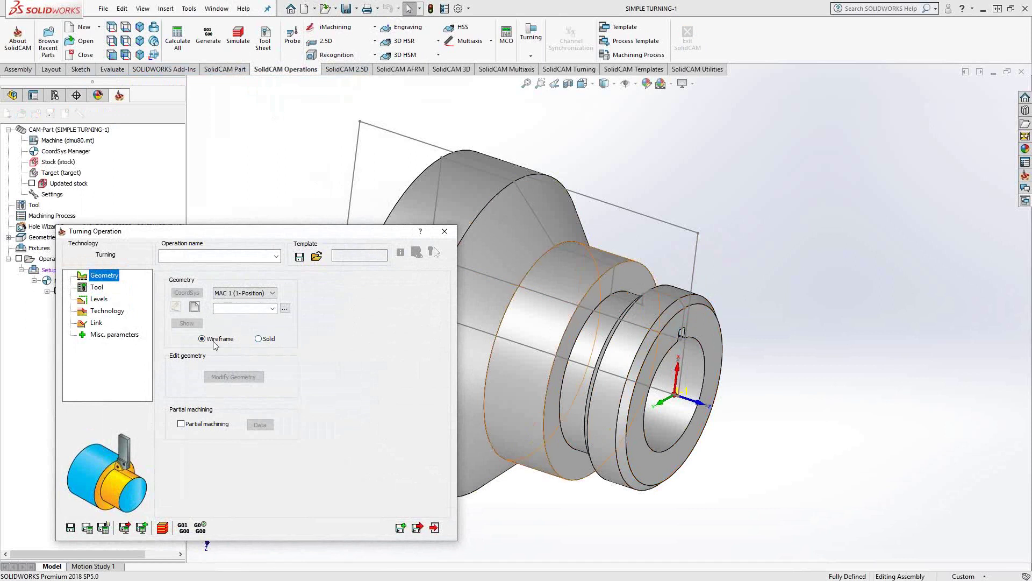
Chain the part's outer profile edges into wireframe geometry contour2 and confirm it.
click(194, 306)
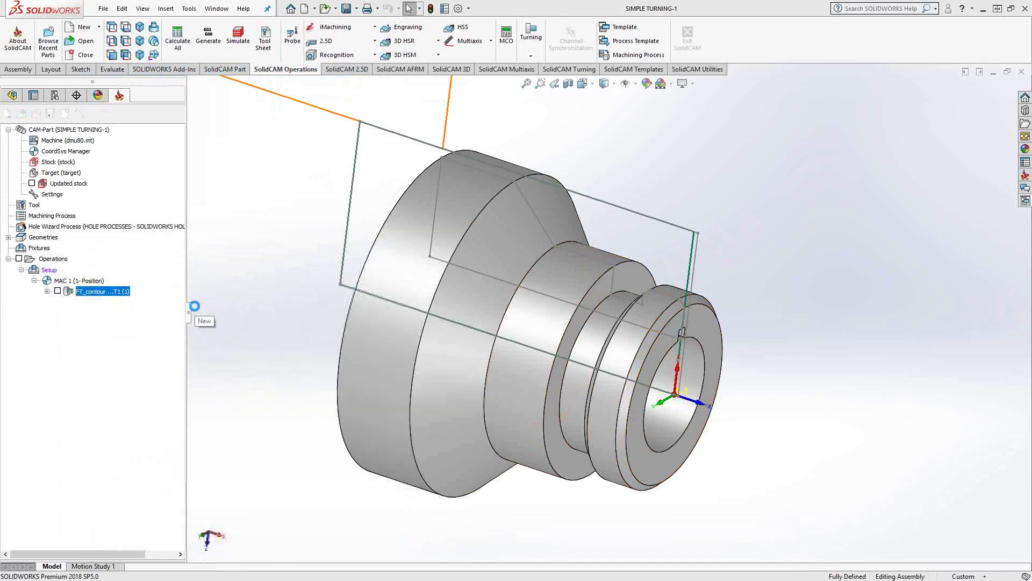
scroll(667, 255, down, 5)
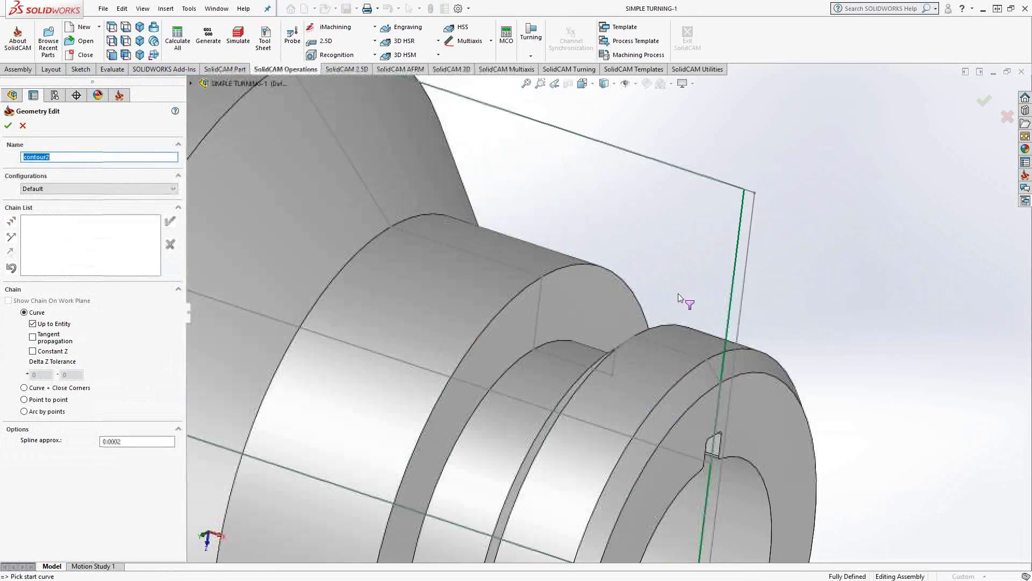
click(718, 376)
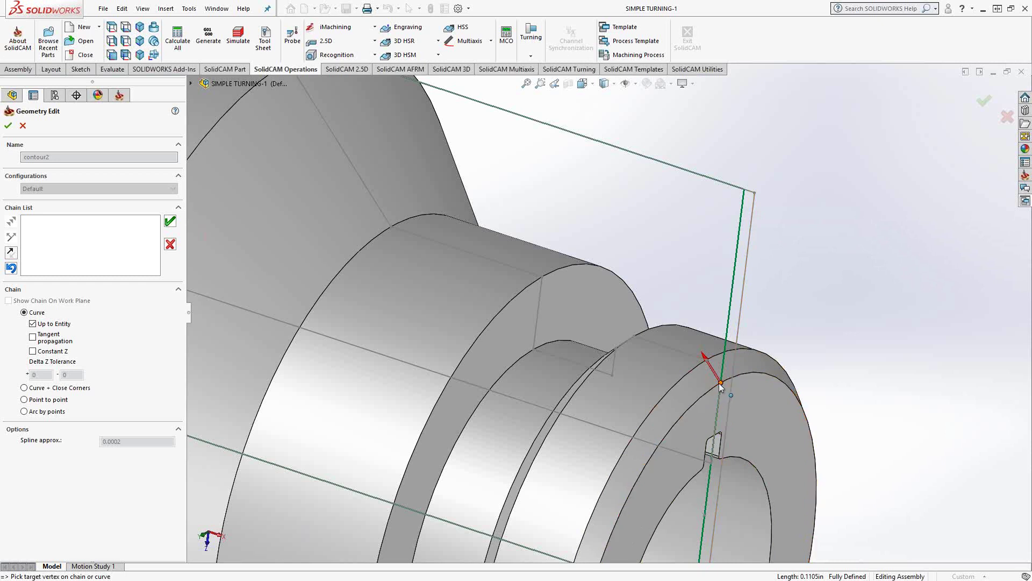
scroll(721, 379, up, 2)
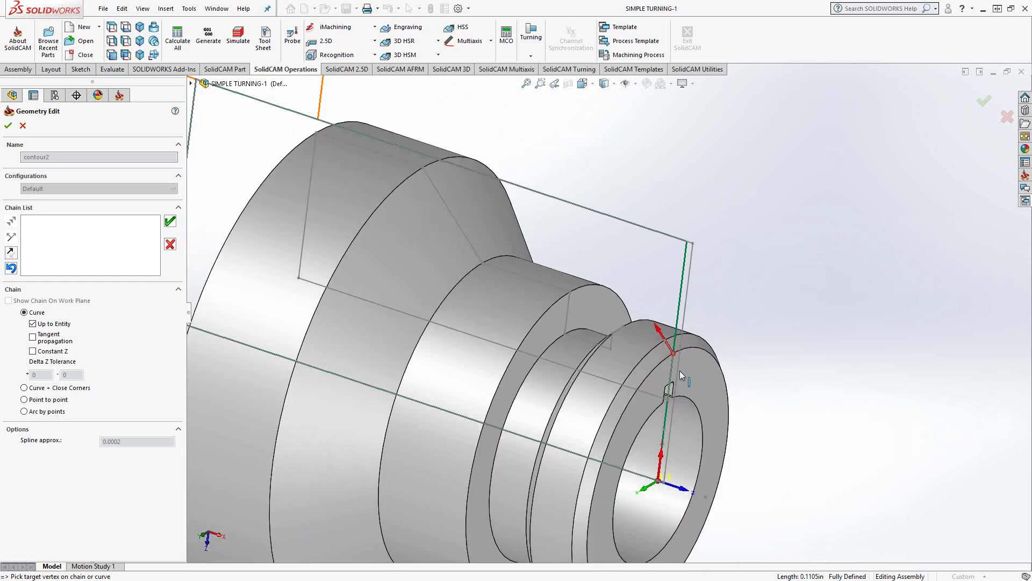
scroll(654, 351, down, 3)
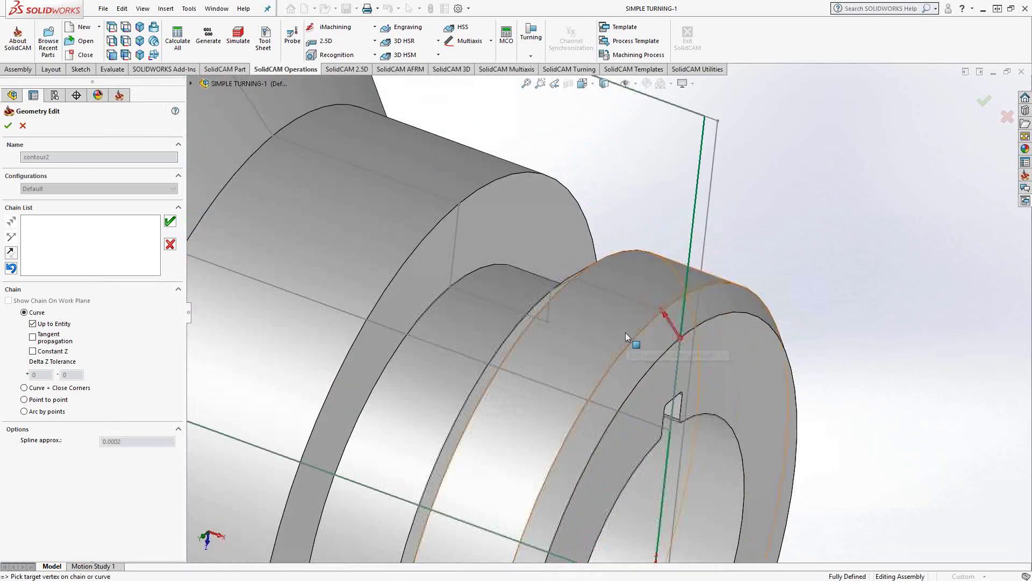
click(631, 299)
scroll(592, 331, up, 5)
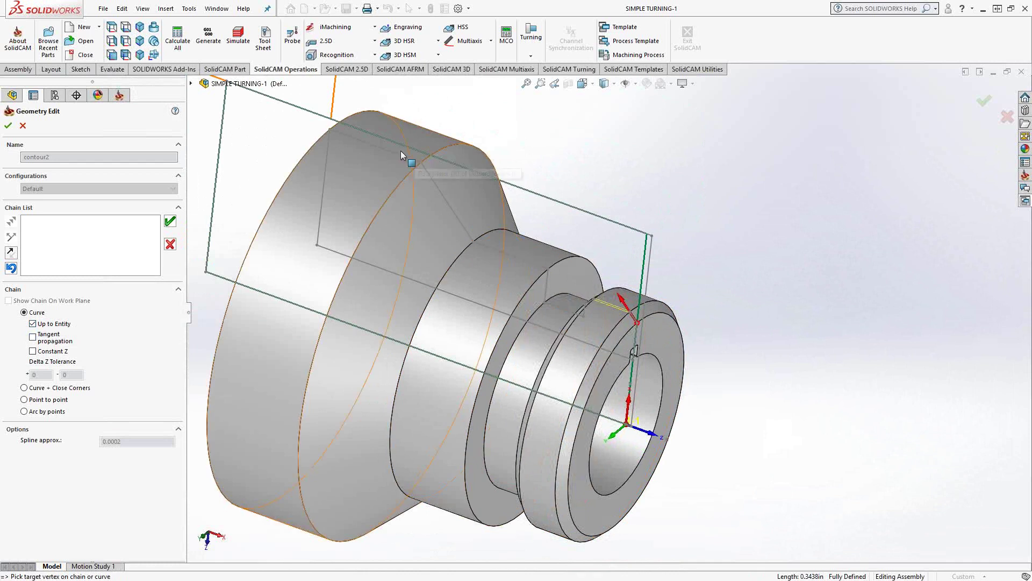
click(382, 147)
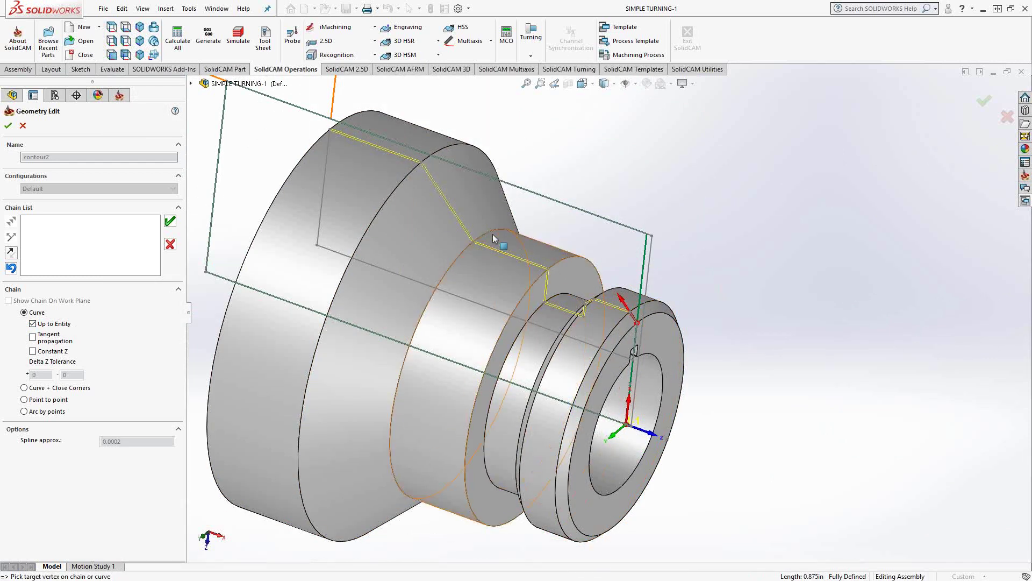
click(170, 221)
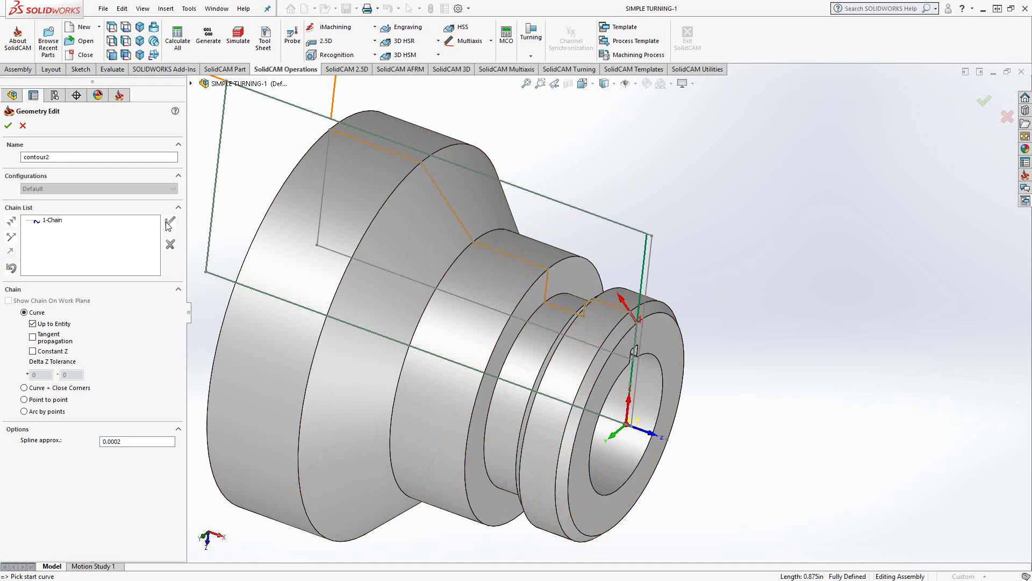
click(8, 126)
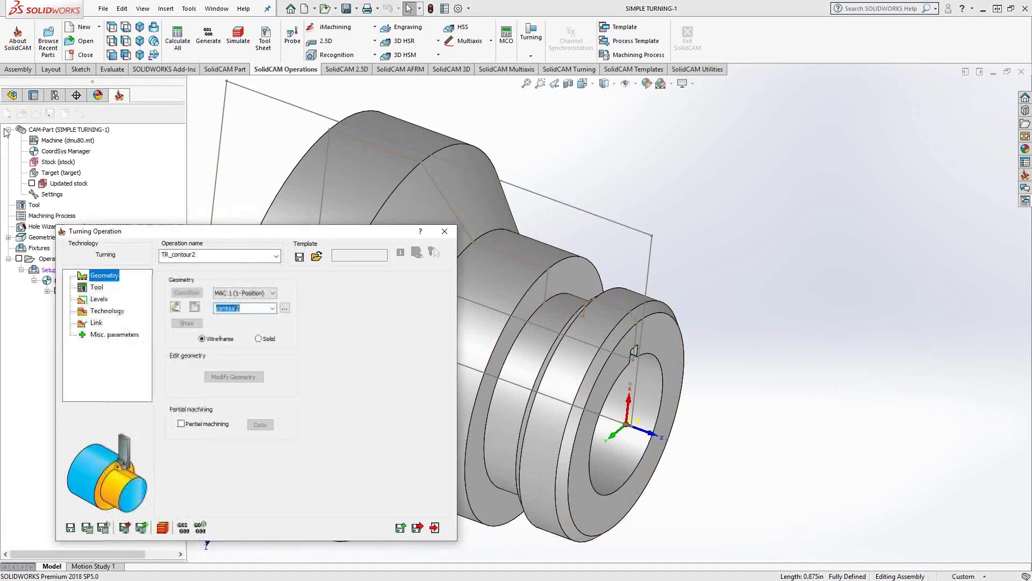
Build solid geometry turn_on_solid1 as a clockwise chain from Face38 to Face25.
click(267, 340)
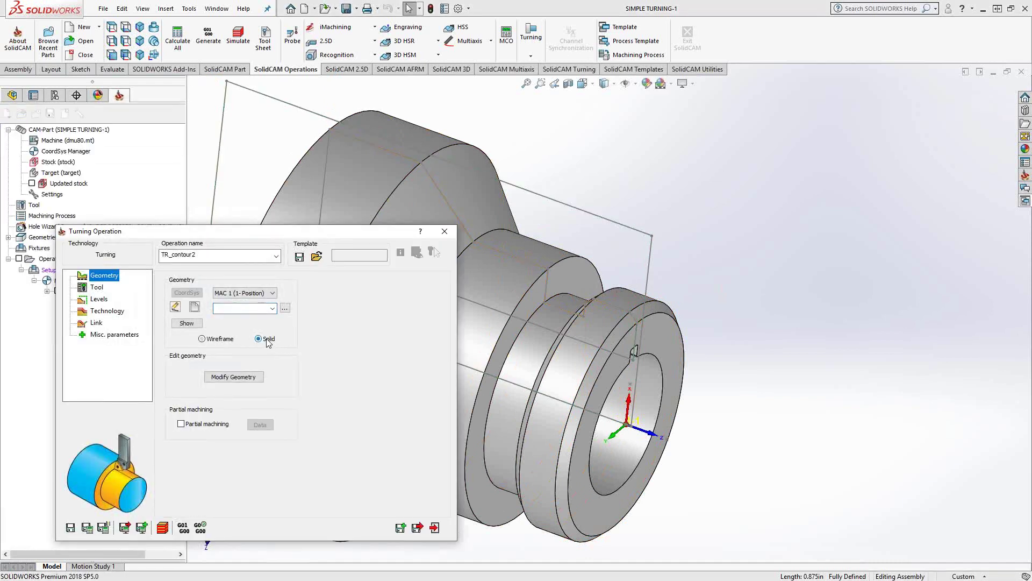
click(194, 308)
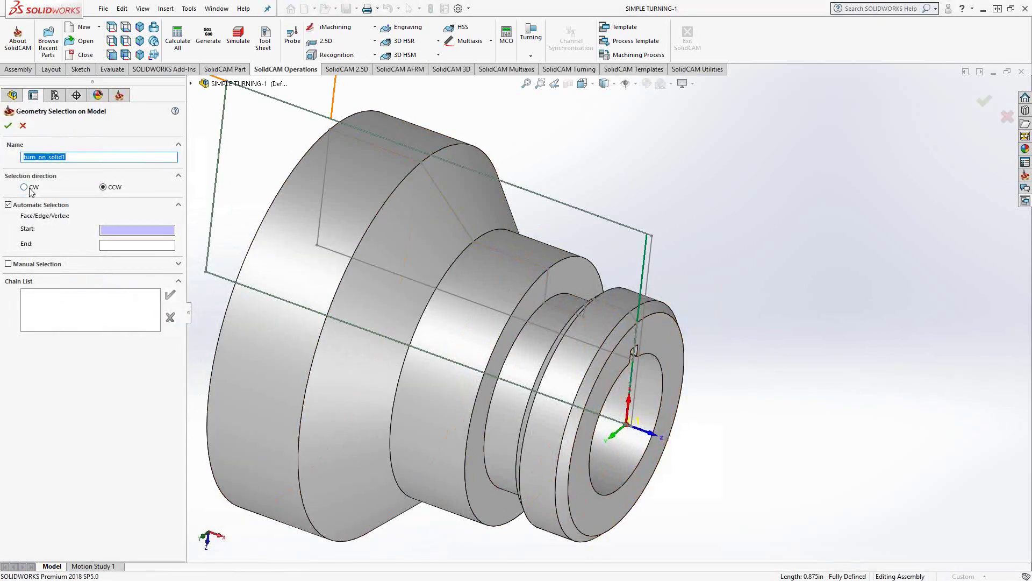
middle_drag(518, 353, 538, 293)
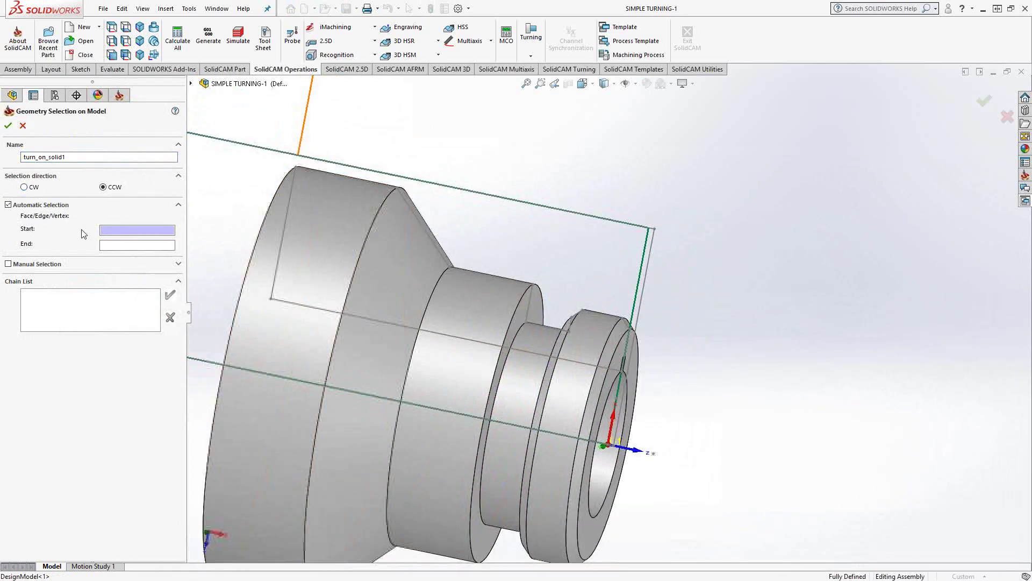
click(619, 334)
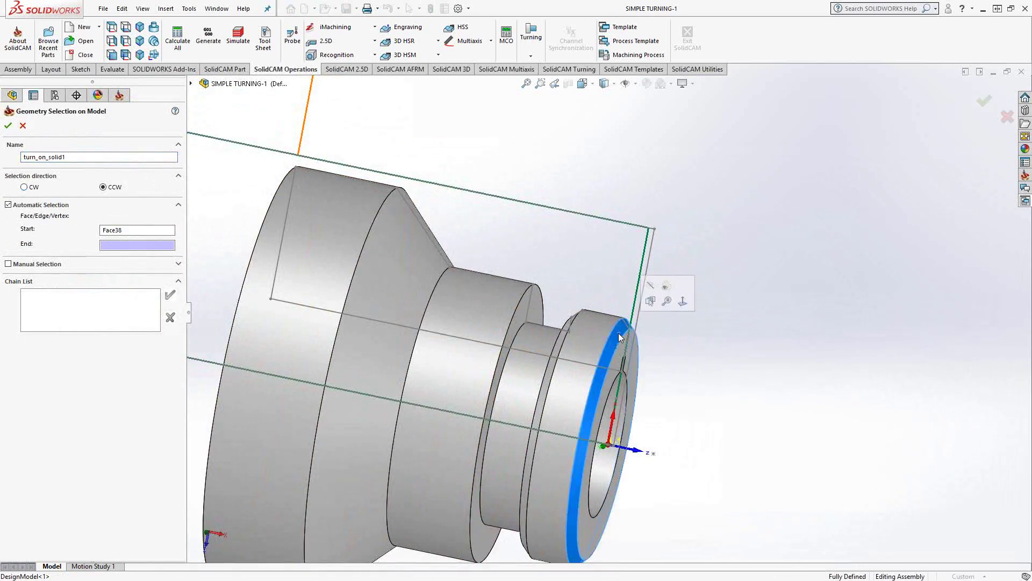
click(333, 209)
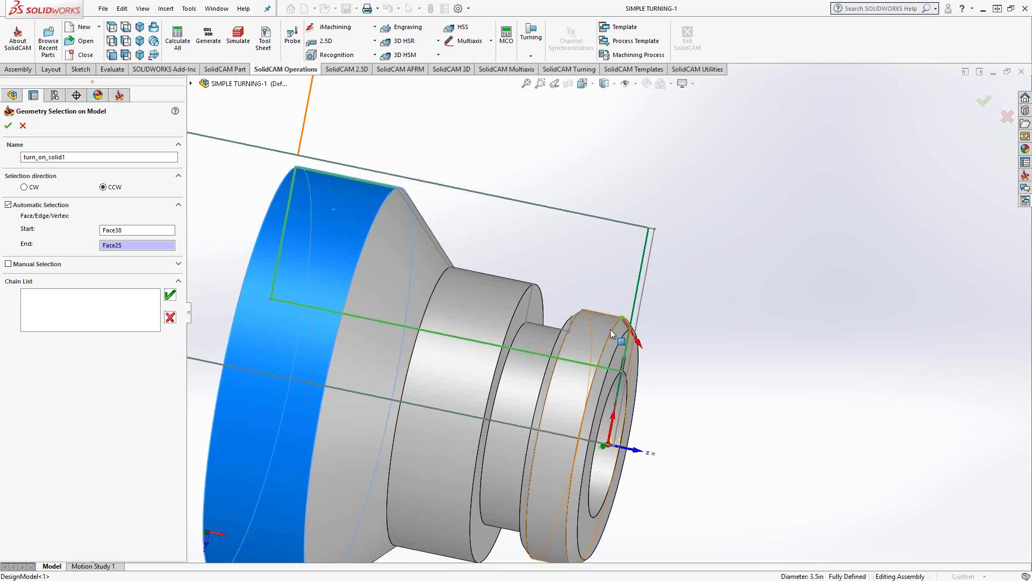
click(29, 188)
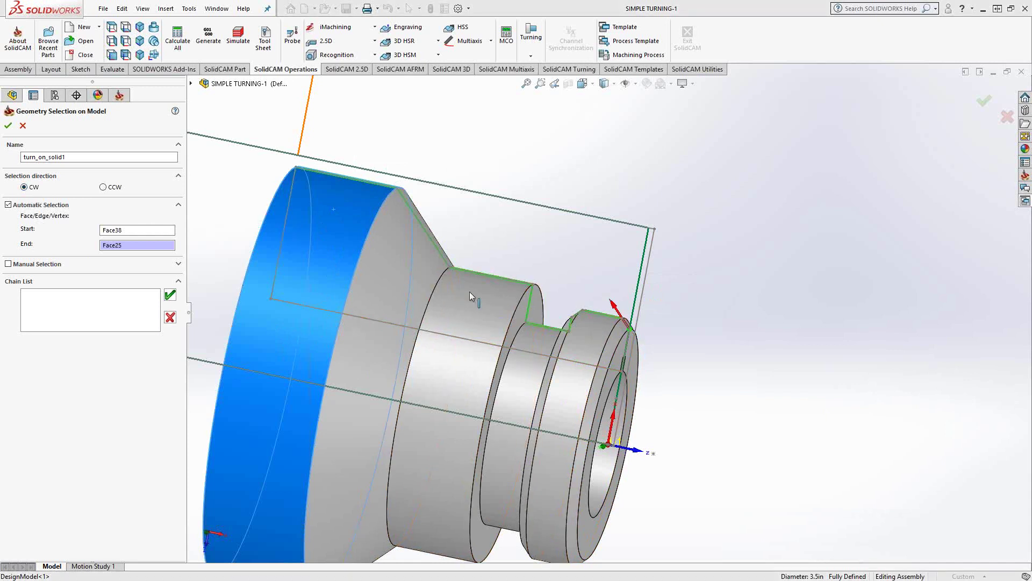
click(170, 296)
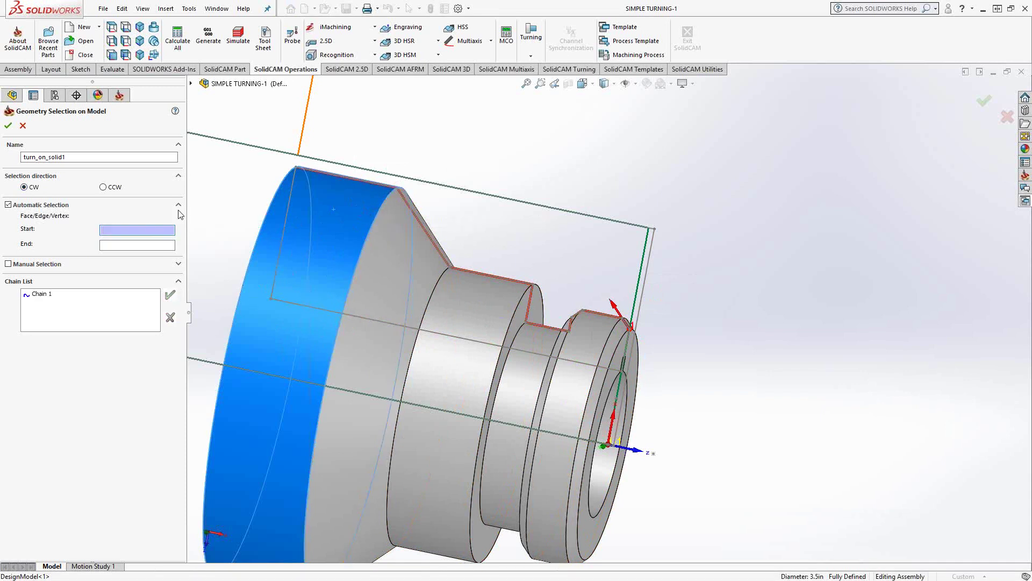
Confirm turn_on_solid1, then set wireframe contour1 as the operation geometry and preview it.
click(8, 126)
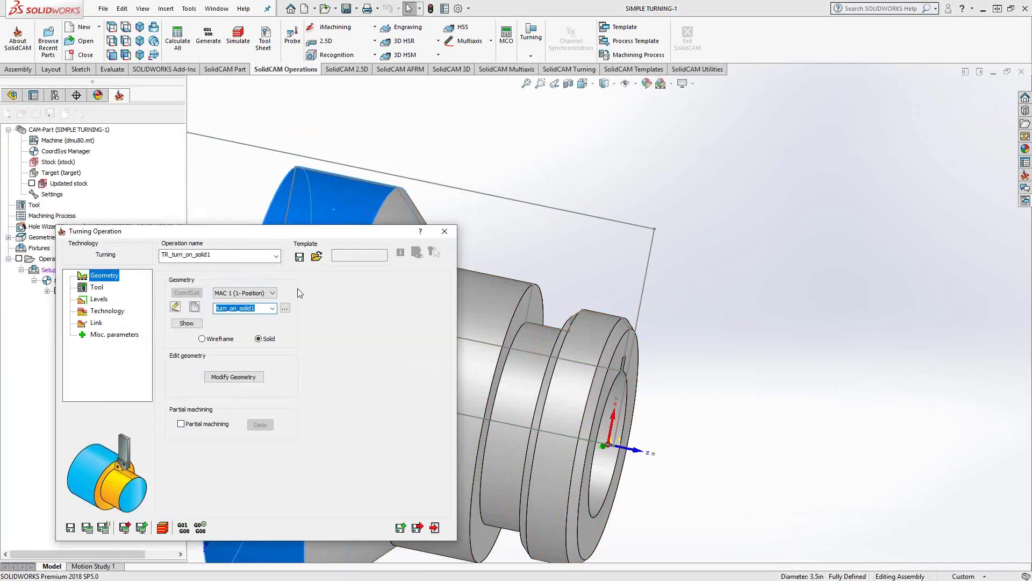
click(202, 339)
click(272, 308)
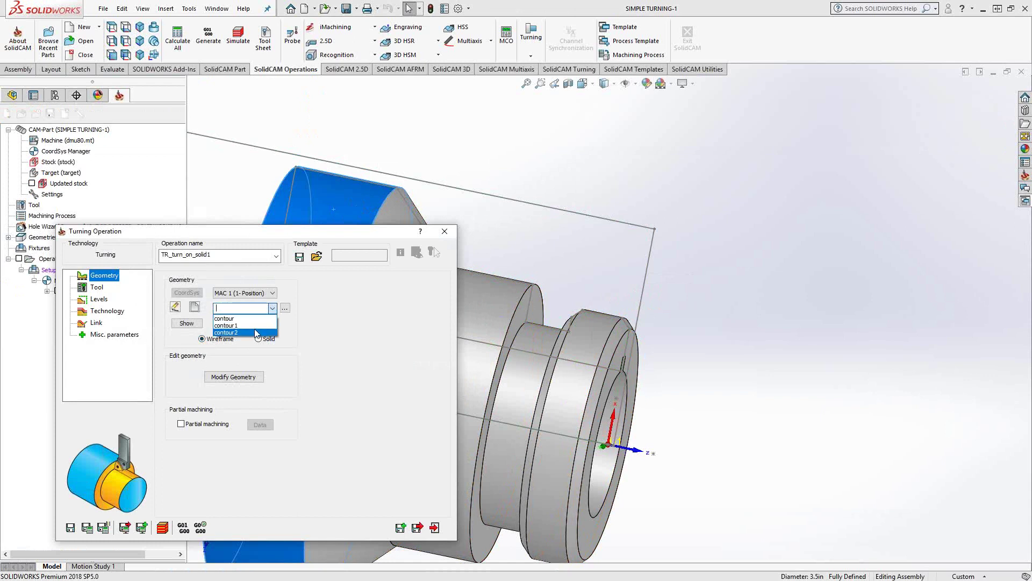
click(255, 332)
click(272, 308)
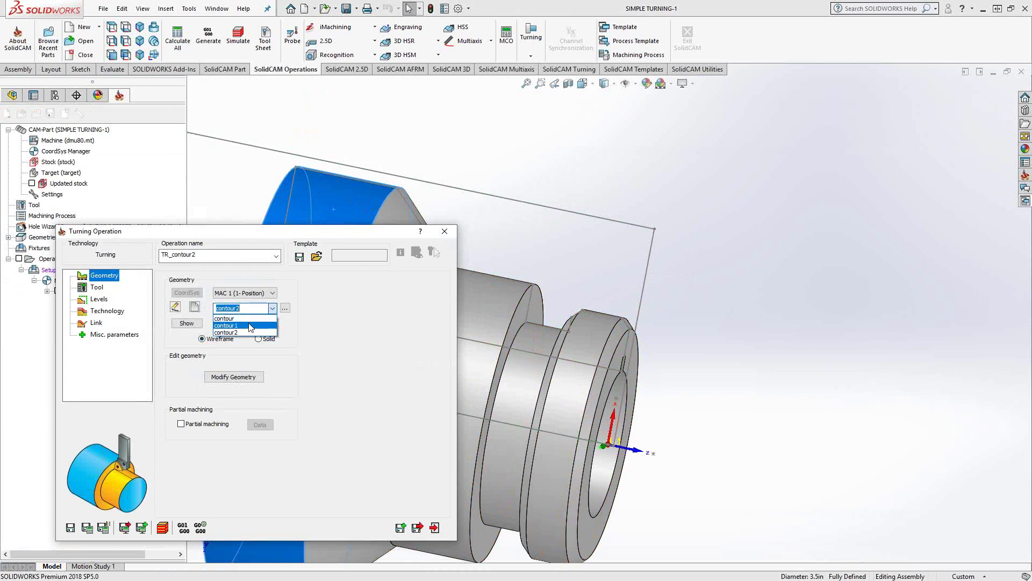
click(251, 326)
click(196, 324)
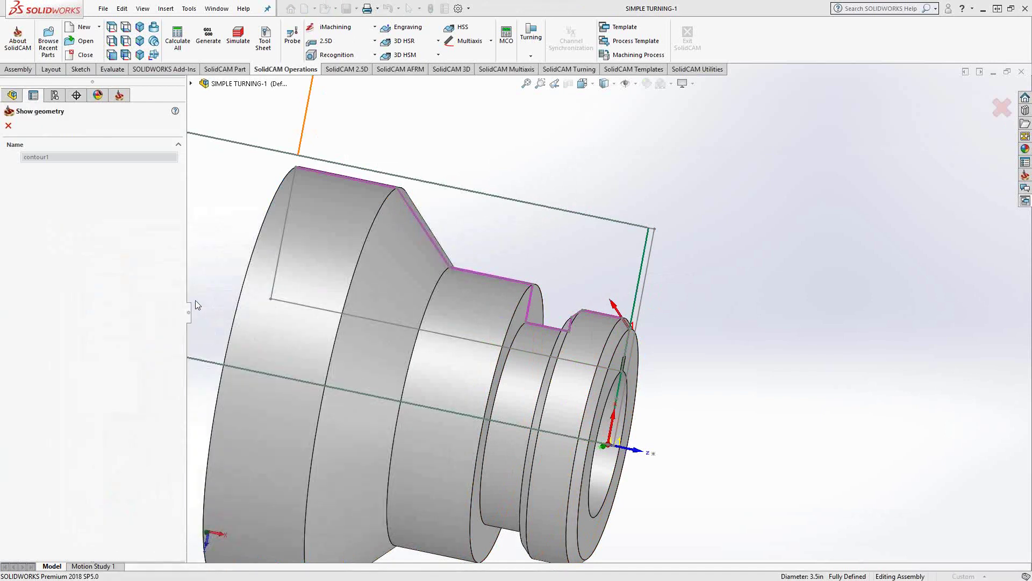
click(8, 126)
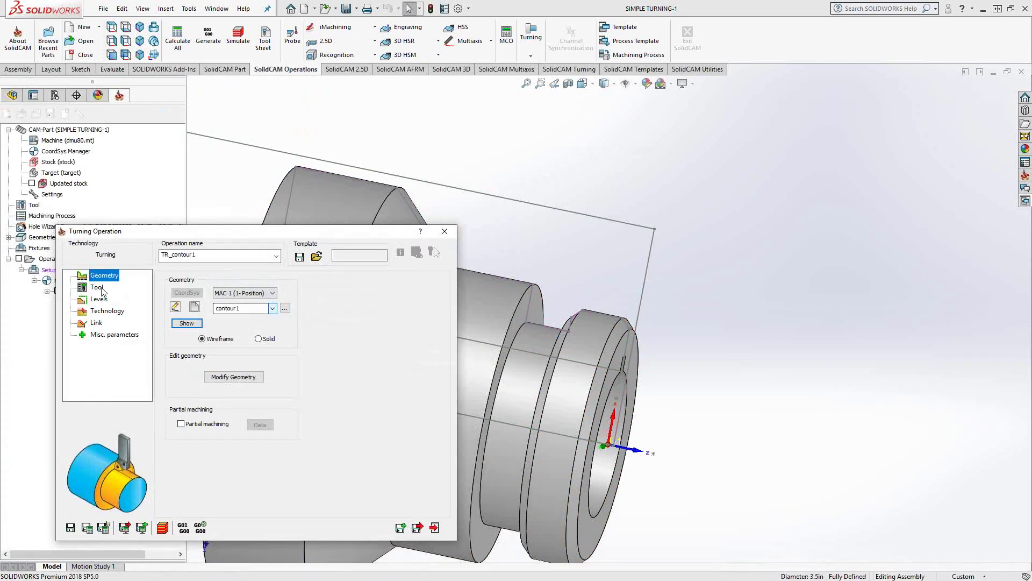
Assign the CNMG 432 external turning tool to the operation.
click(97, 287)
click(248, 456)
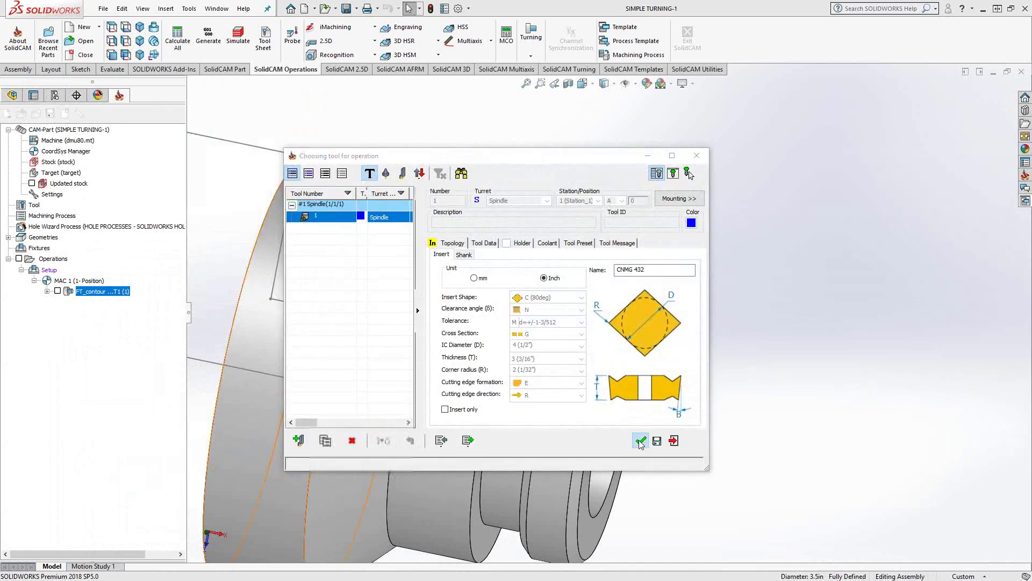
click(640, 440)
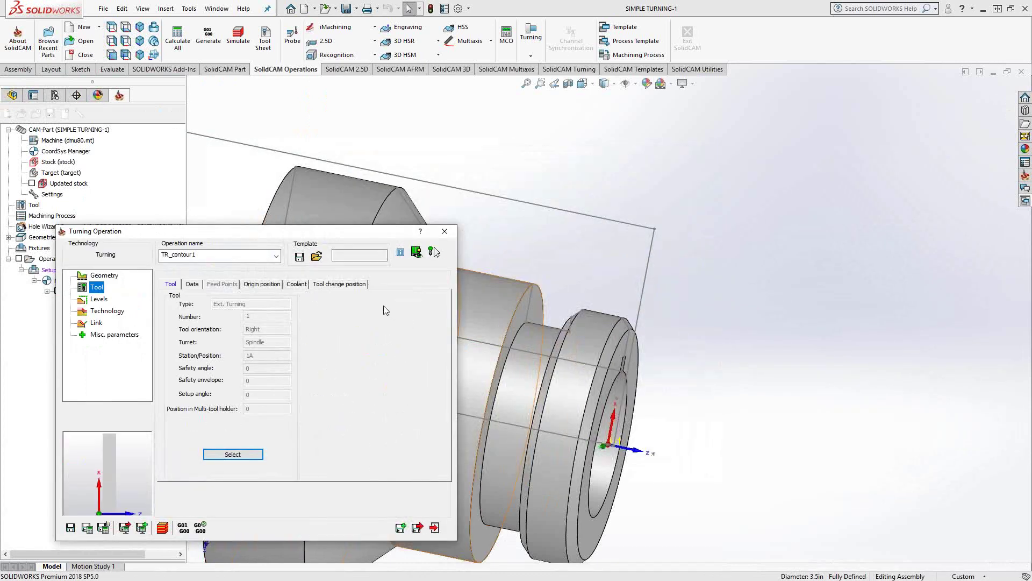
Check the 0.03937 safety distance under Levels, then move to the Technology settings.
click(98, 301)
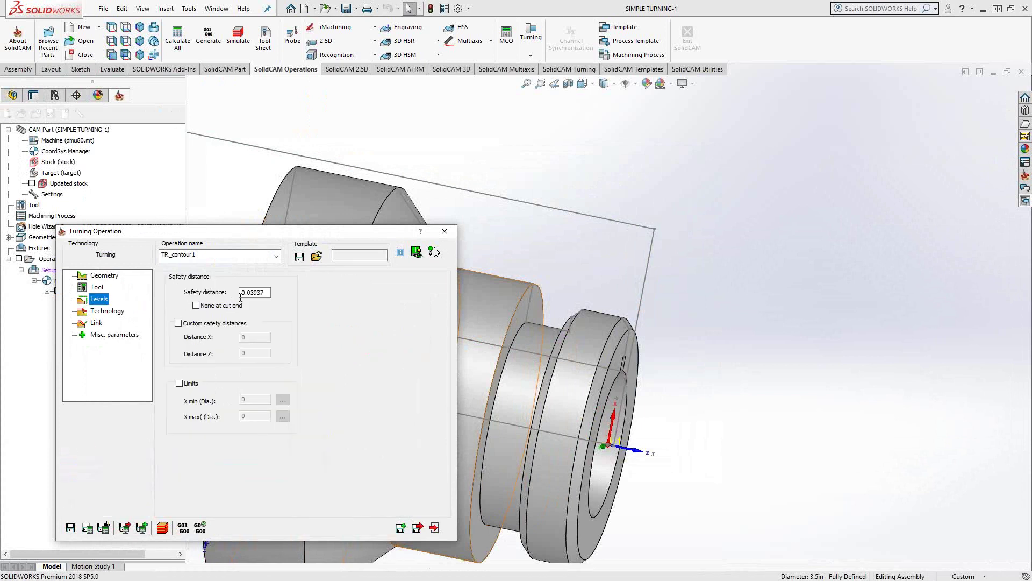
mouse_move(257, 293)
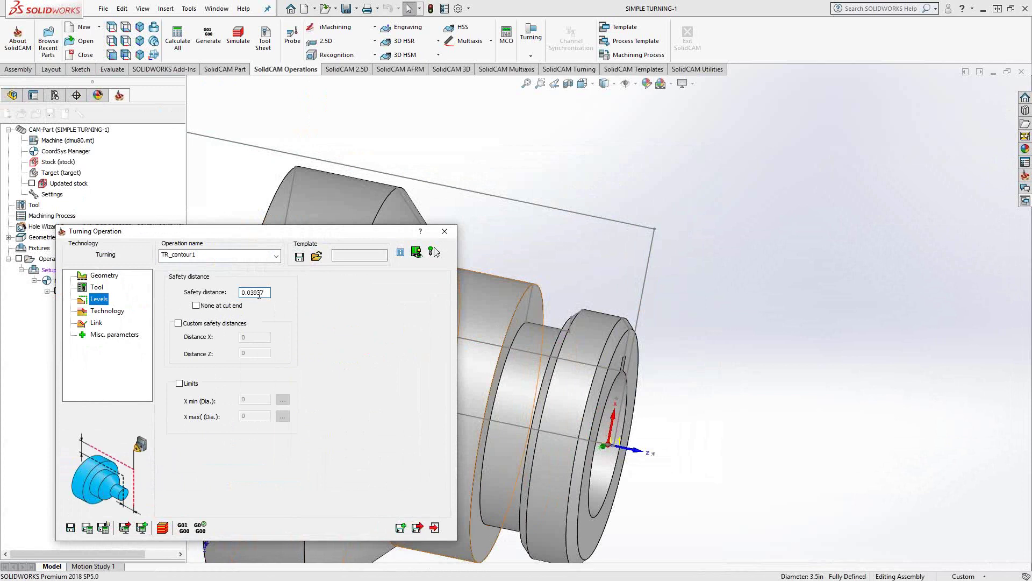
click(110, 312)
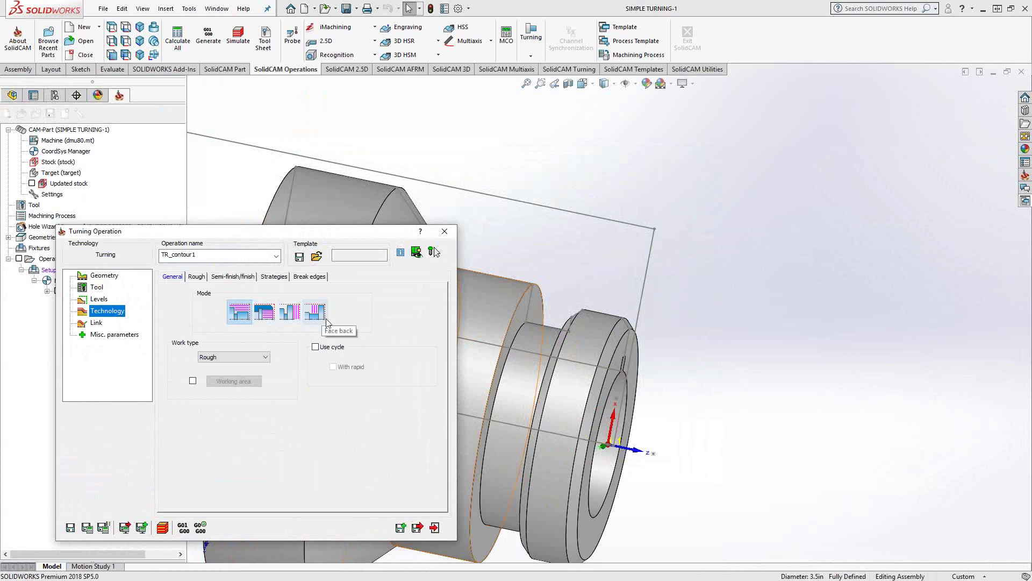
Set the rough type back to Smooth after trying Stairs.
click(196, 277)
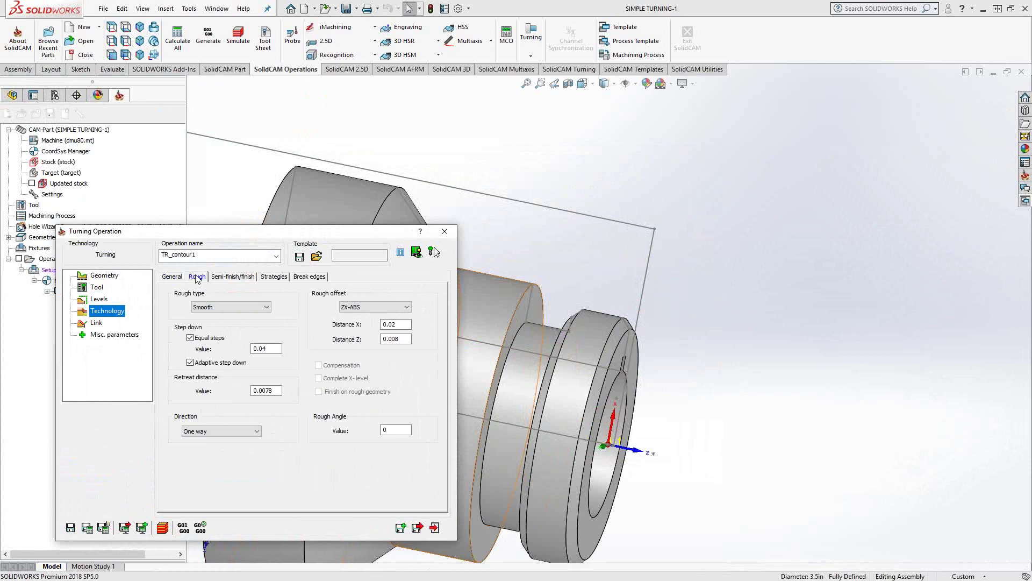
click(231, 308)
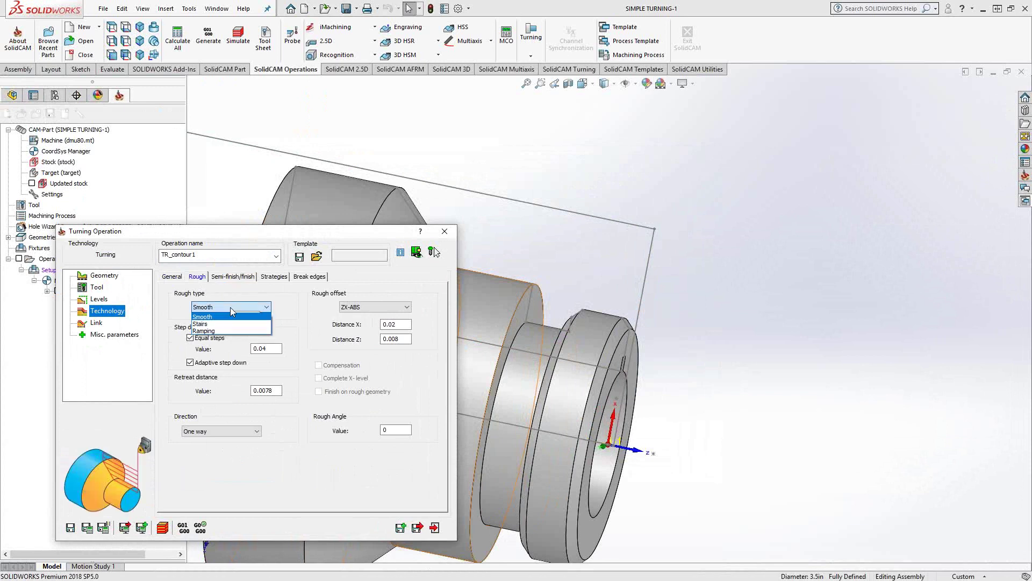
click(168, 323)
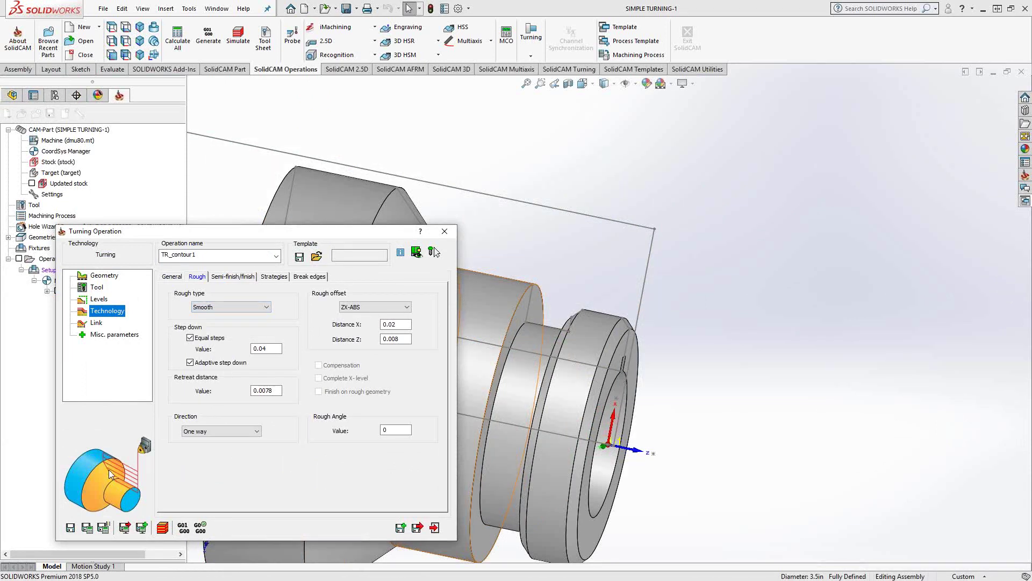
click(216, 306)
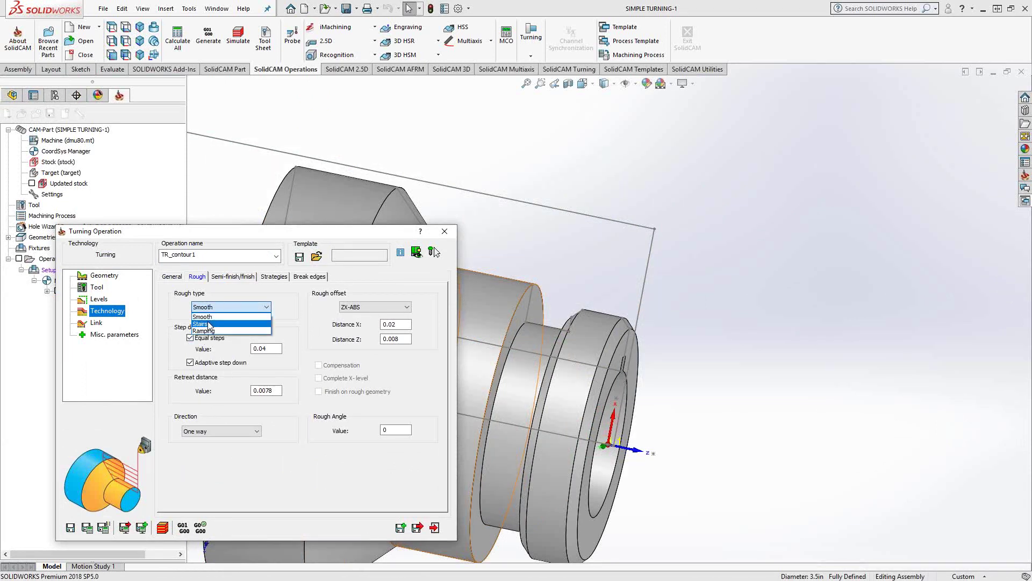
click(231, 321)
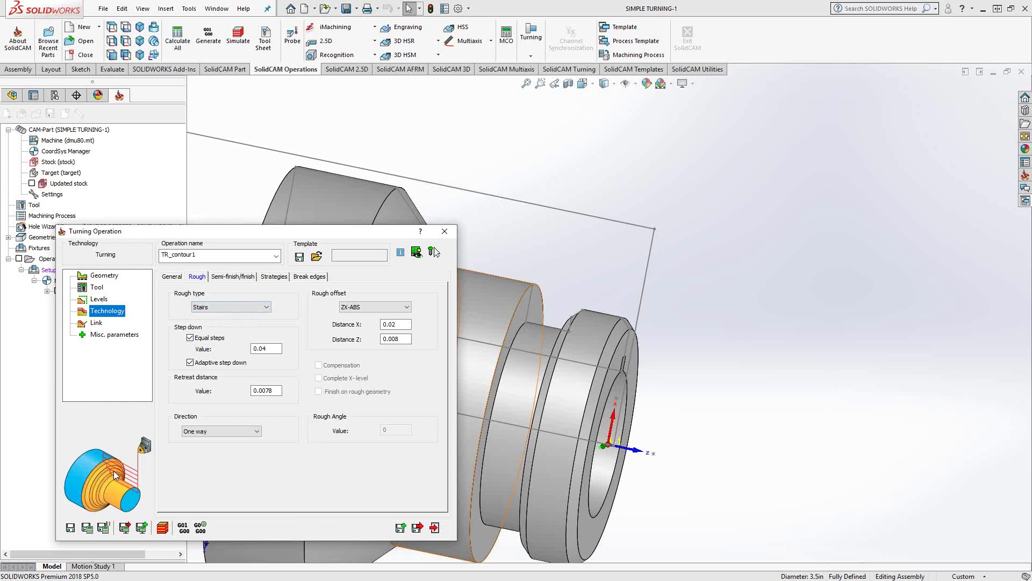
click(217, 304)
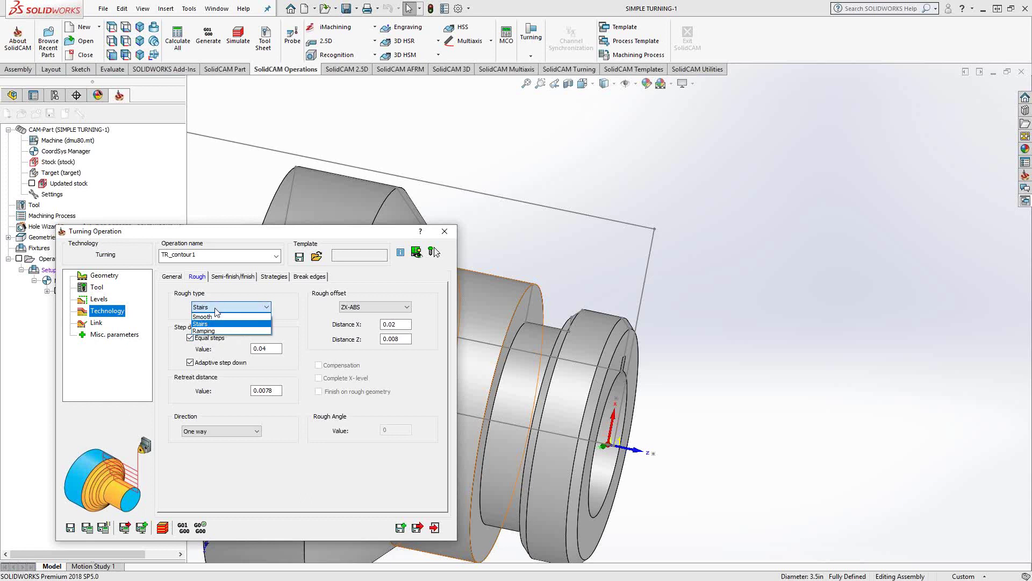
click(217, 315)
Review 0.04 step down, 0.0078 retreat, One way direction and the offset and angle values.
double_click(279, 351)
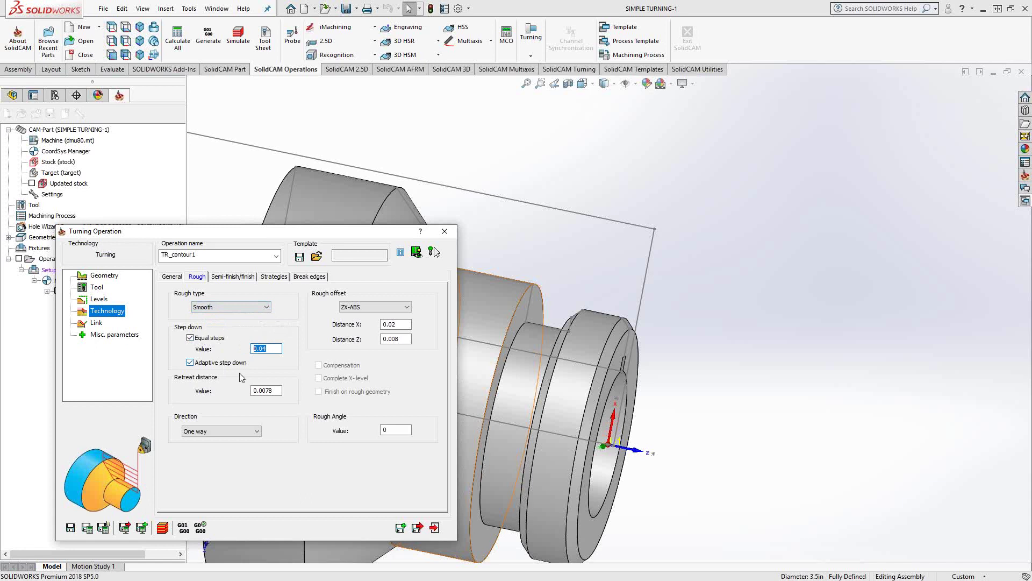
click(275, 391)
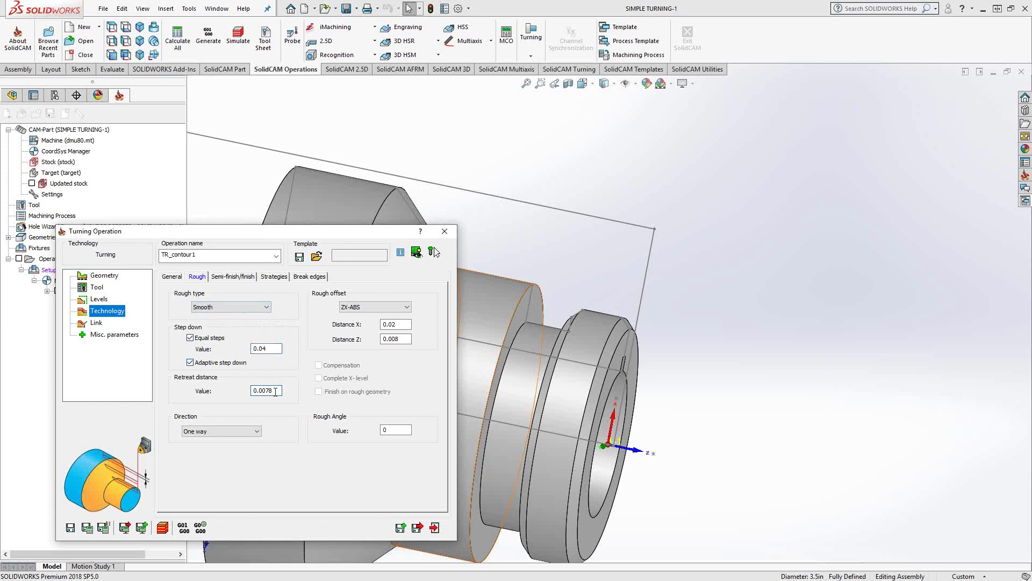
click(257, 432)
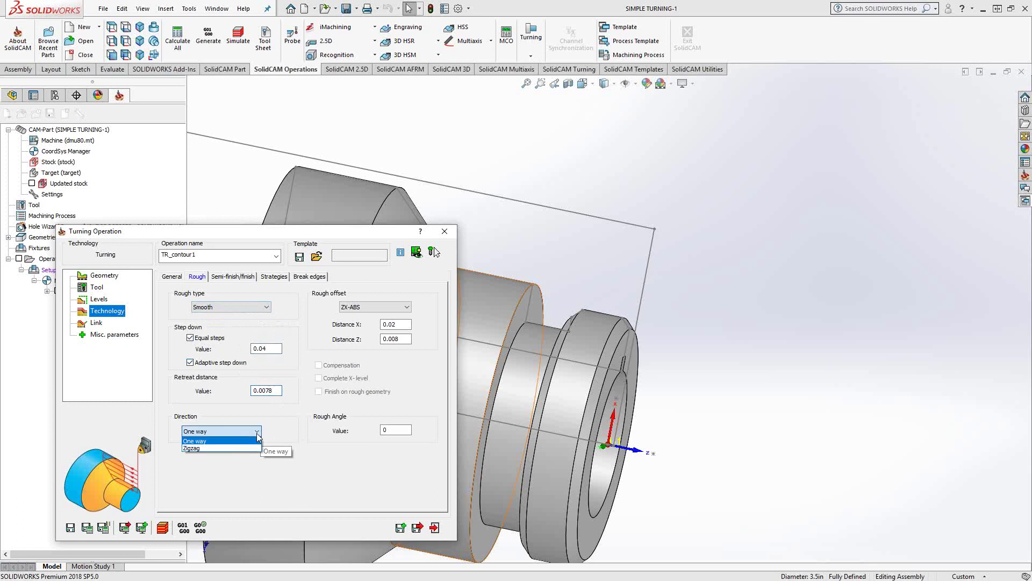
click(205, 447)
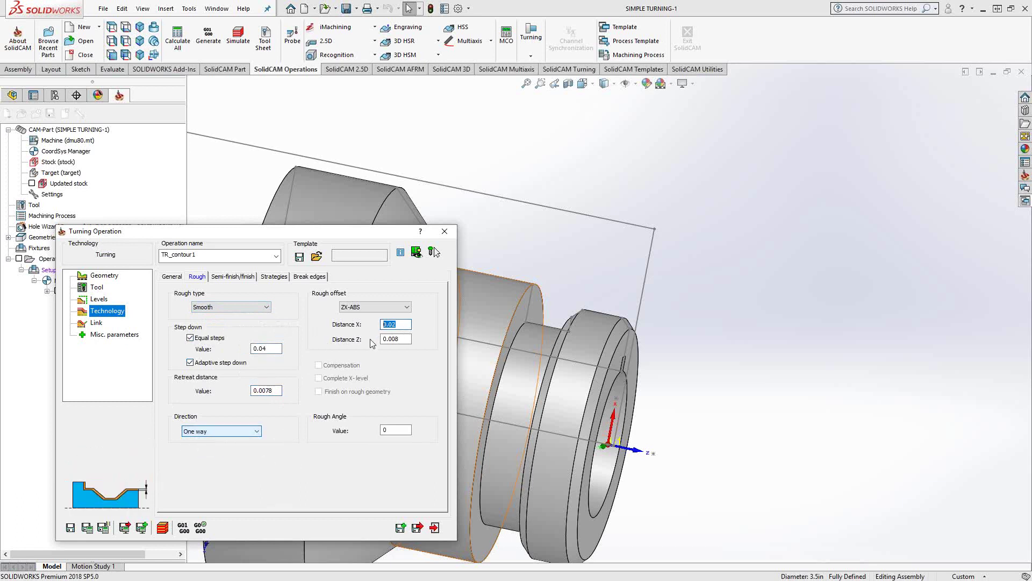
drag(400, 339, 364, 344)
drag(410, 429, 373, 436)
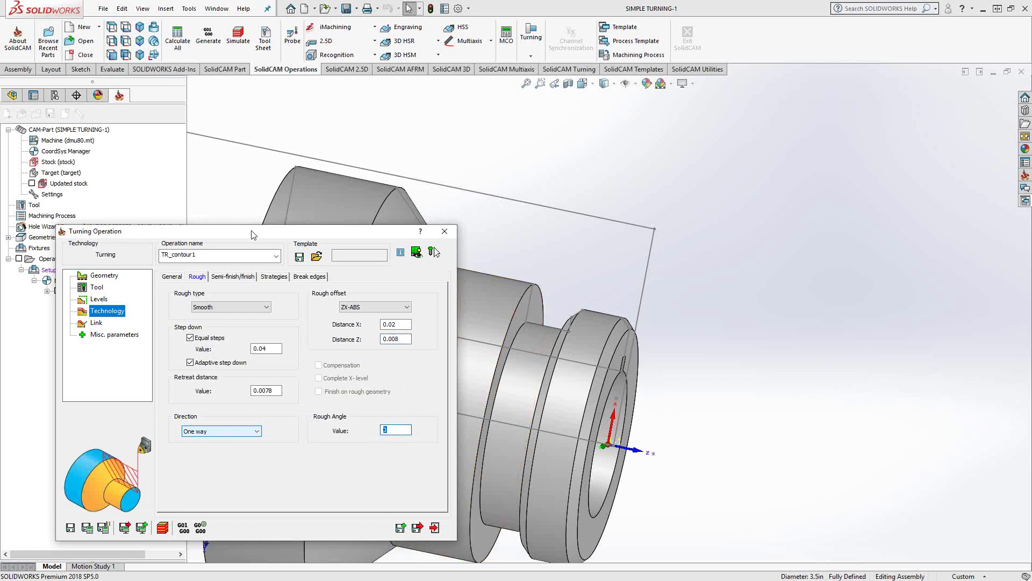
click(232, 276)
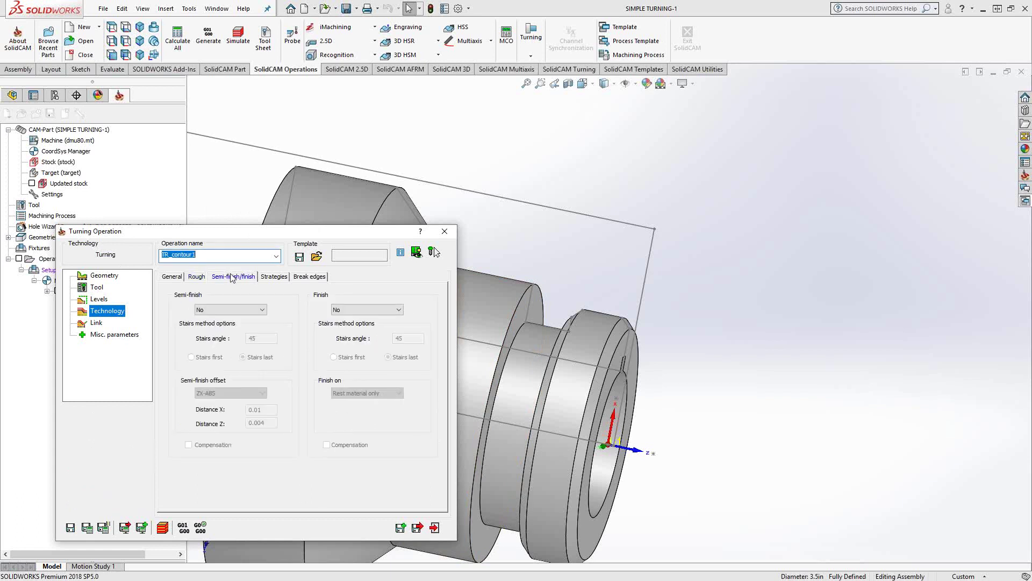
Keep Semi-finish at No, finish with ISO-Turning, and choose non-descending motions.
click(263, 310)
click(271, 317)
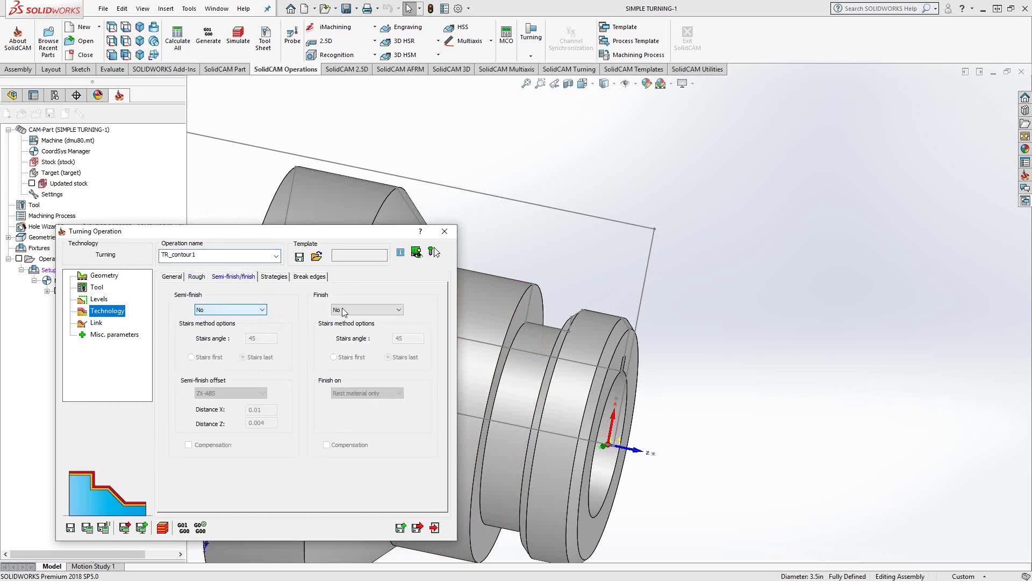
click(393, 311)
click(379, 326)
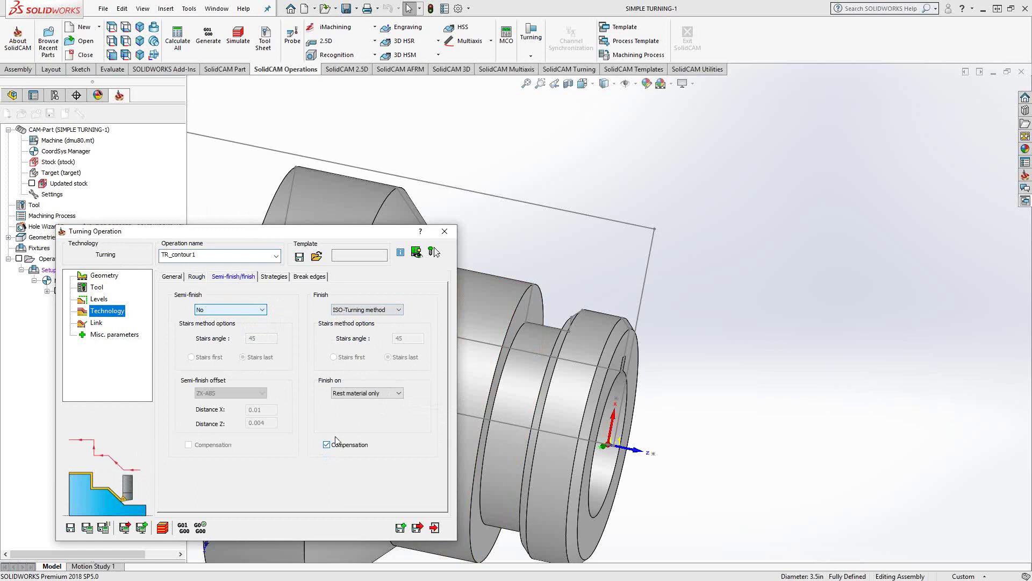
click(276, 278)
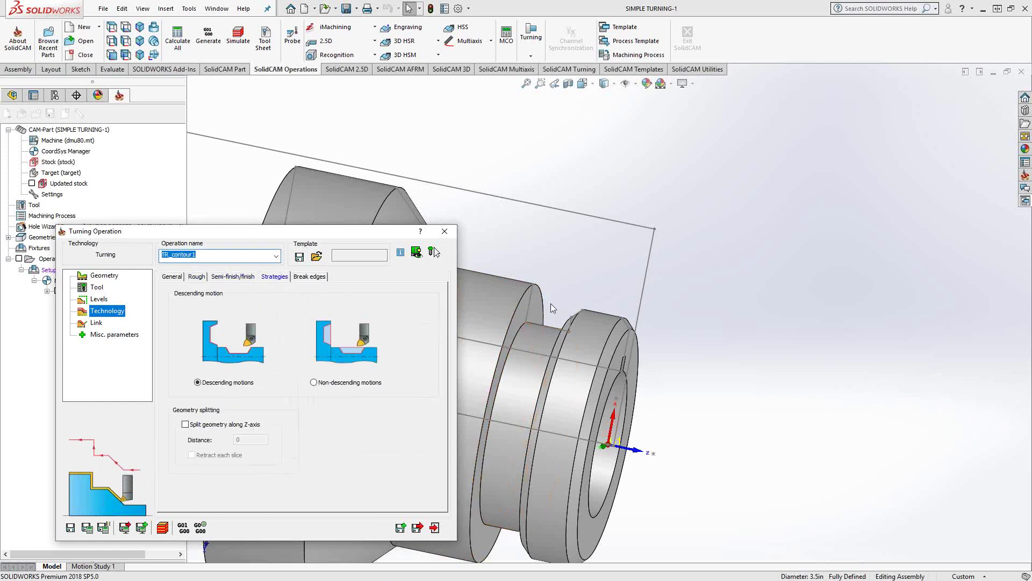
click(314, 383)
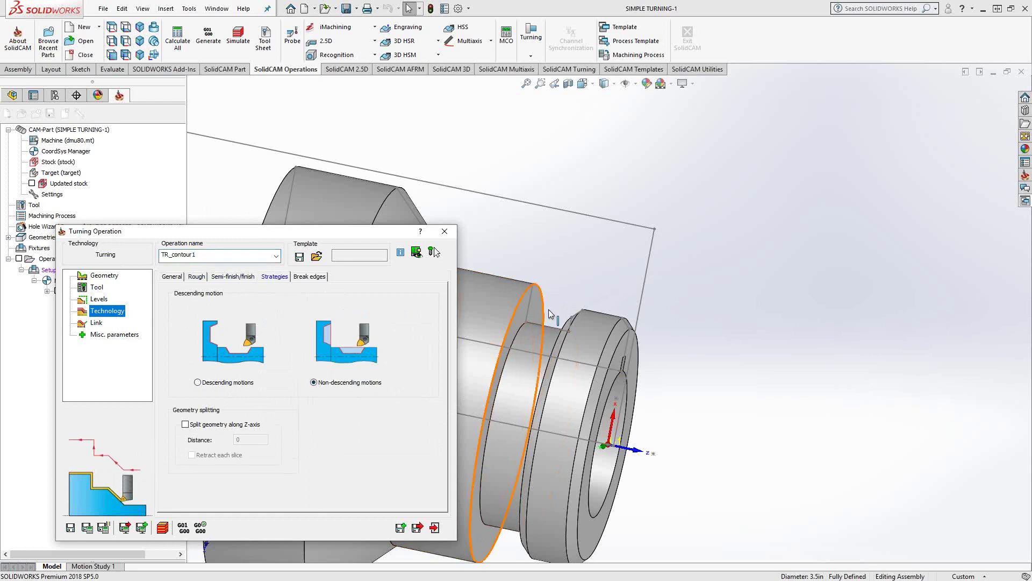
Leave internal corner breaking off and review the Link approach and retract settings.
click(312, 276)
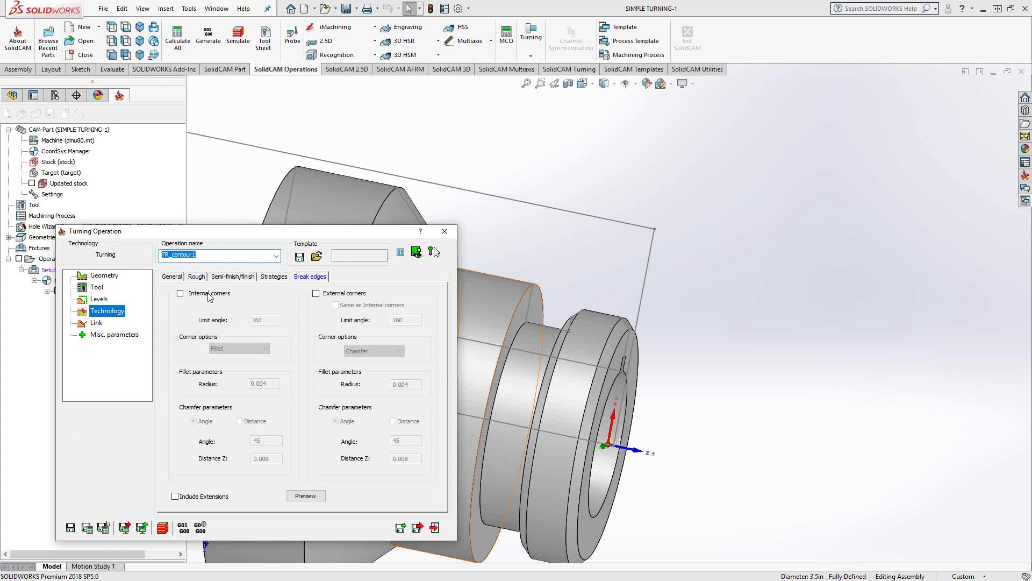
click(180, 293)
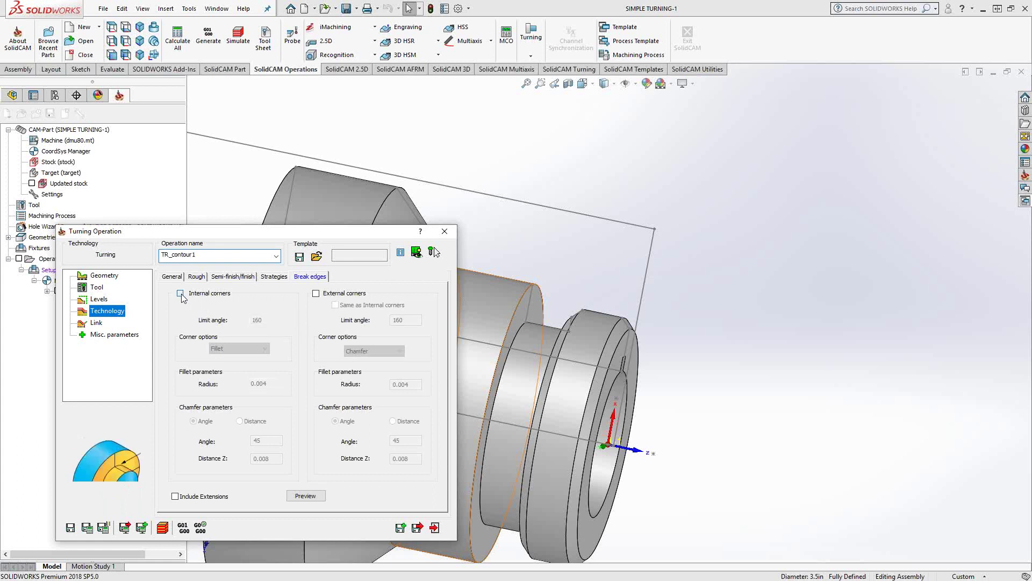
click(248, 349)
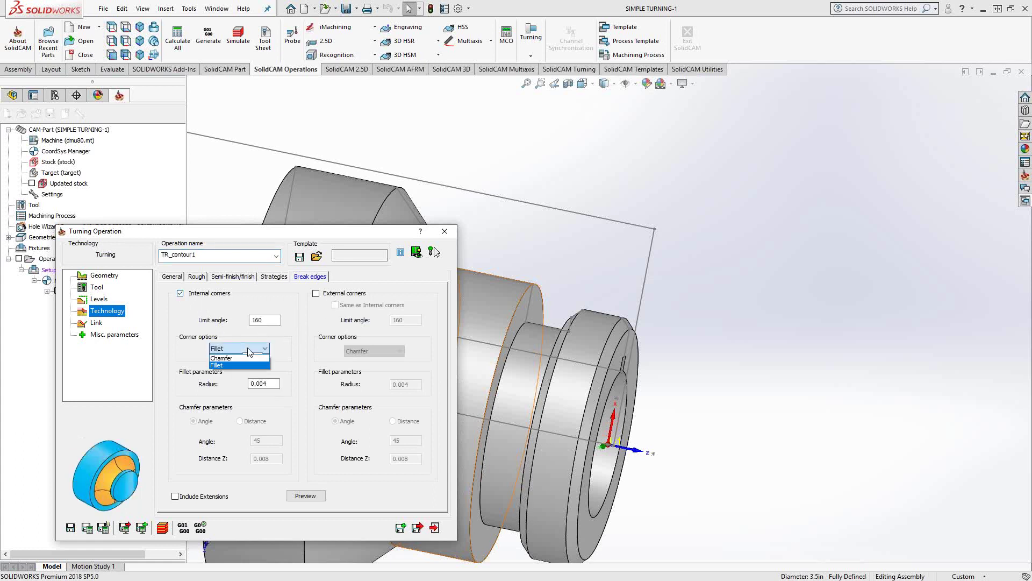
click(180, 294)
click(180, 294)
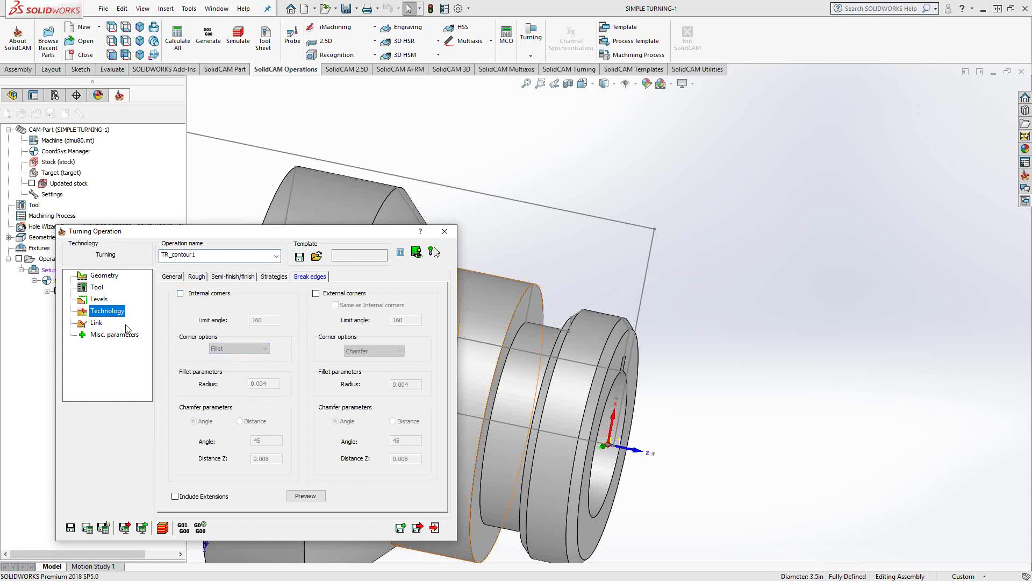
click(97, 323)
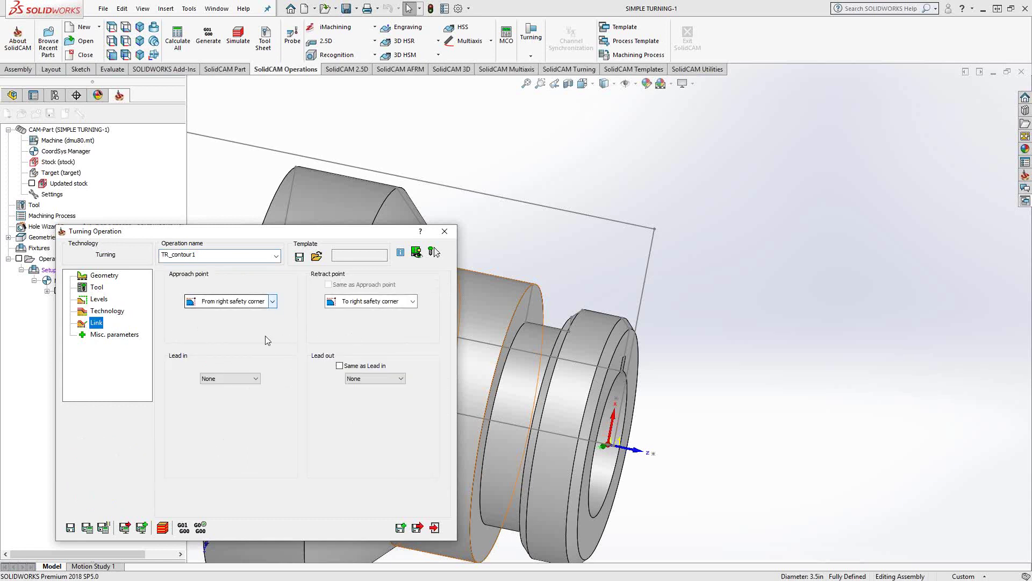
Save and calculate the TR_contour1 roughing toolpath and inspect it from the top view.
click(87, 528)
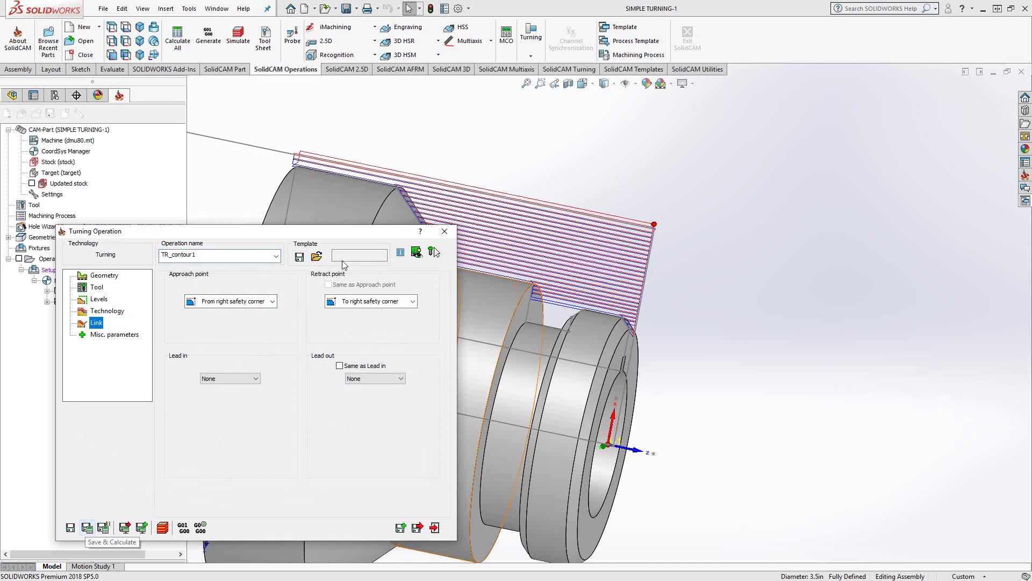
click(444, 231)
key(ctrl+5)
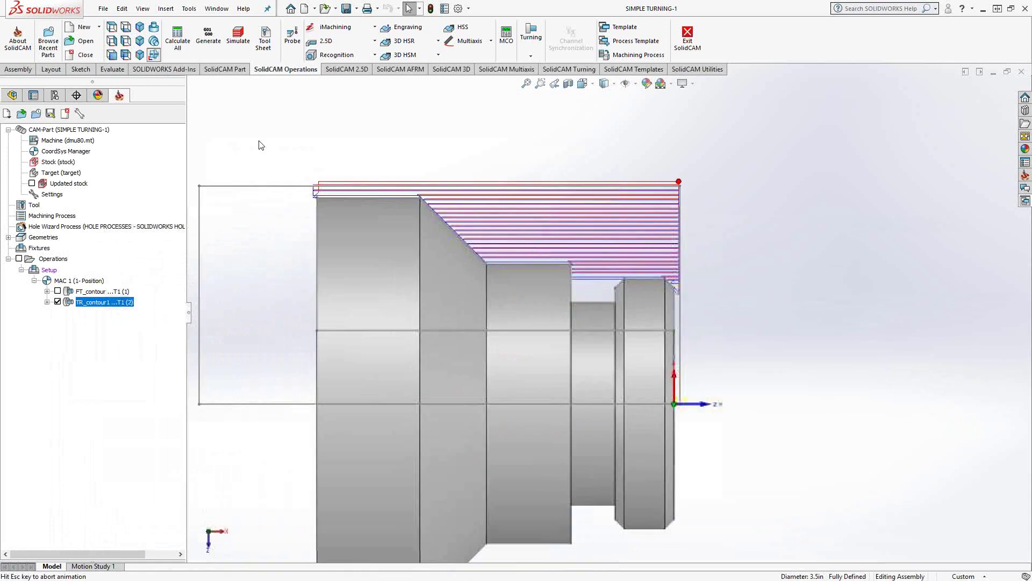
scroll(796, 150, down, 6)
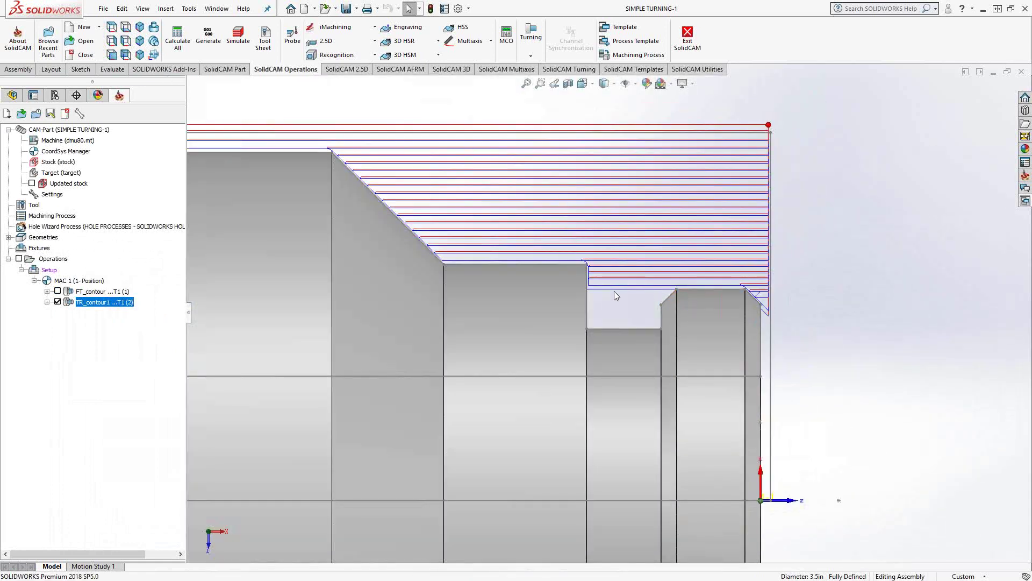
scroll(764, 304, down, 2)
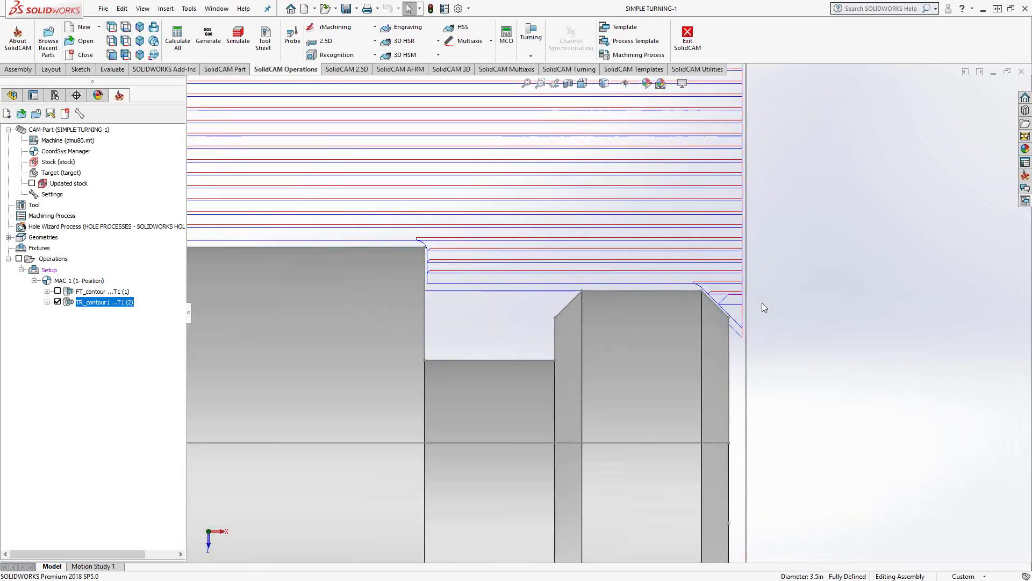
scroll(763, 303, down, 1)
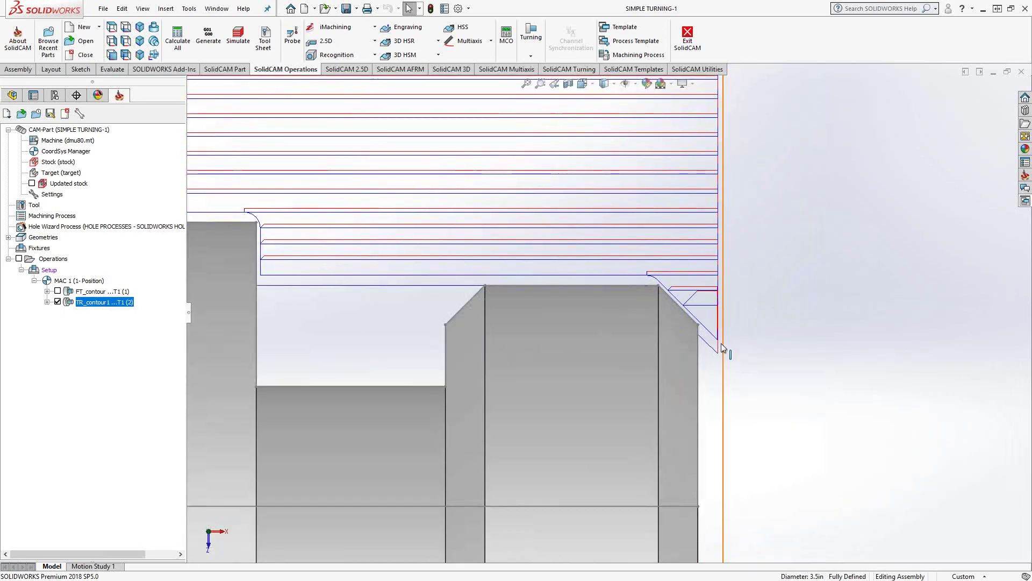
scroll(731, 330, up, 3)
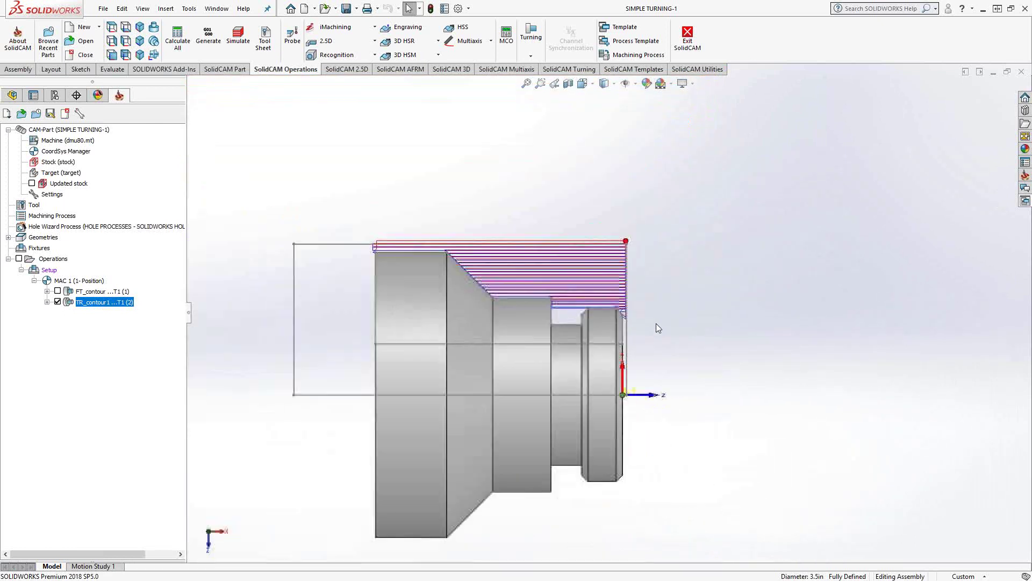
Hide the TR_contour1 toolpath and orbit the model to an angled view.
click(57, 302)
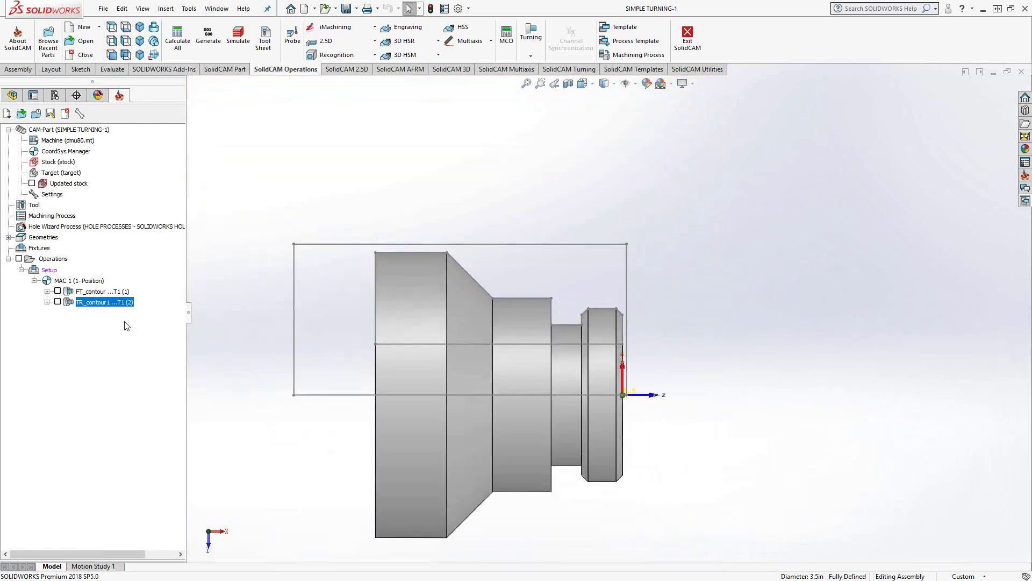
middle_drag(473, 333, 504, 378)
scroll(569, 346, down, 4)
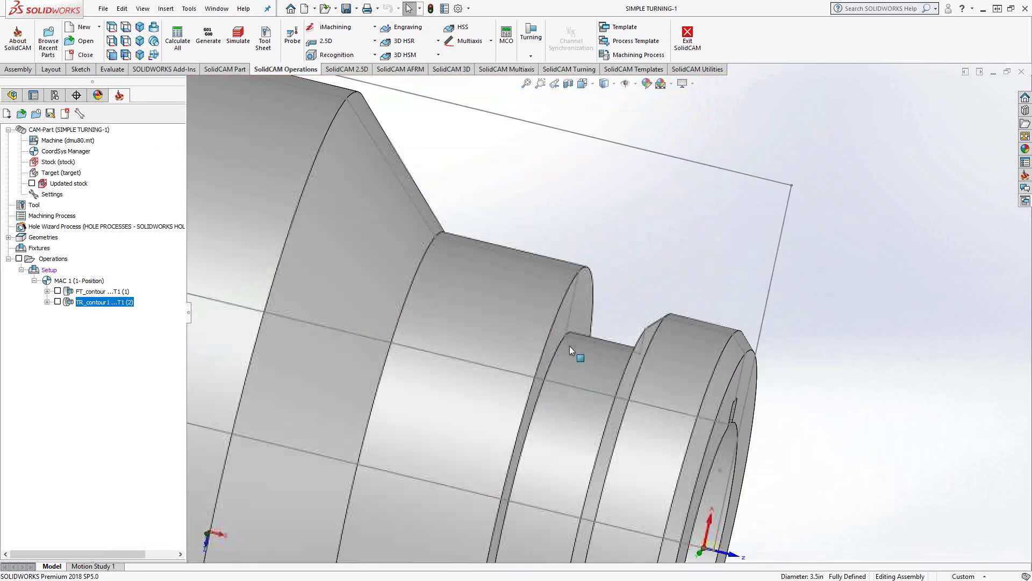
right_click(100, 303)
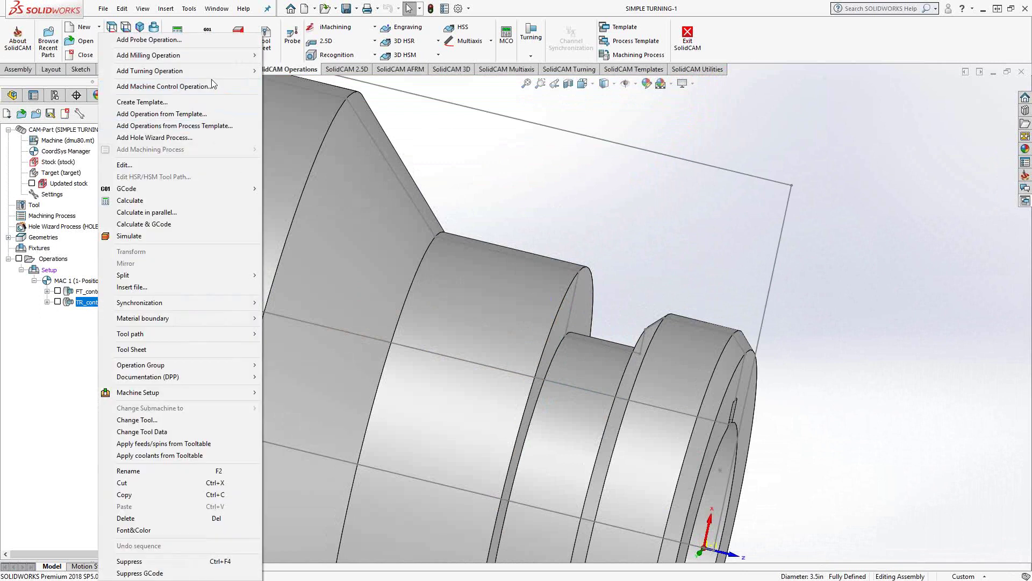
Add a Grooving operation after TR_contour1 and begin new geometry contour3.
mouse_move(209, 75)
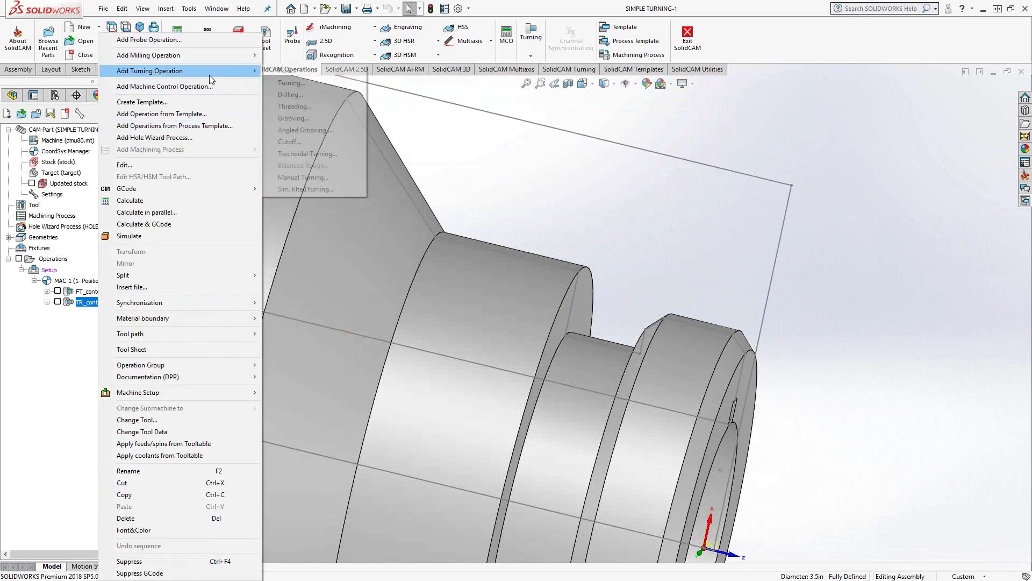
click(286, 119)
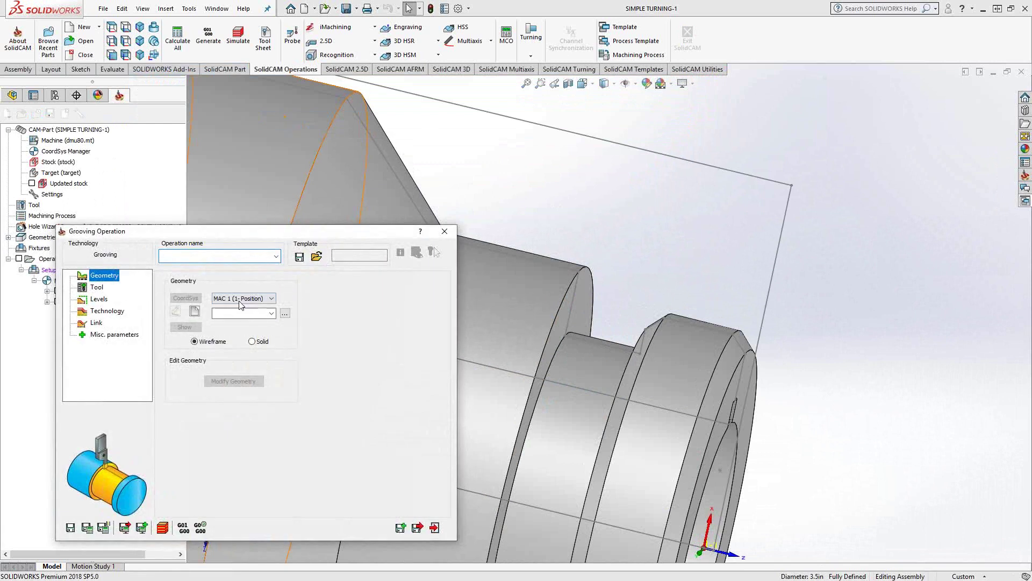
click(195, 313)
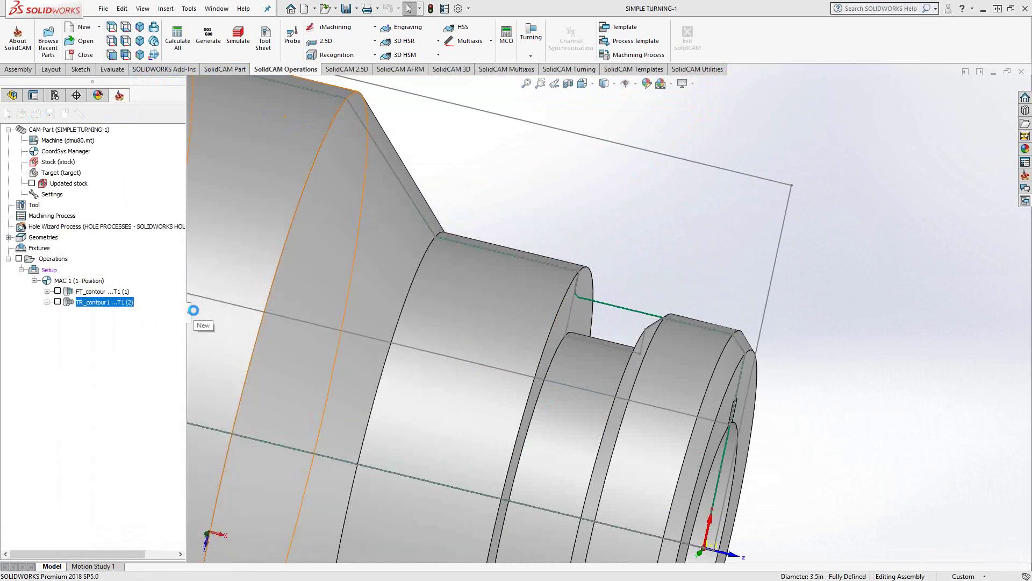
scroll(639, 321, down, 2)
scroll(640, 321, down, 1)
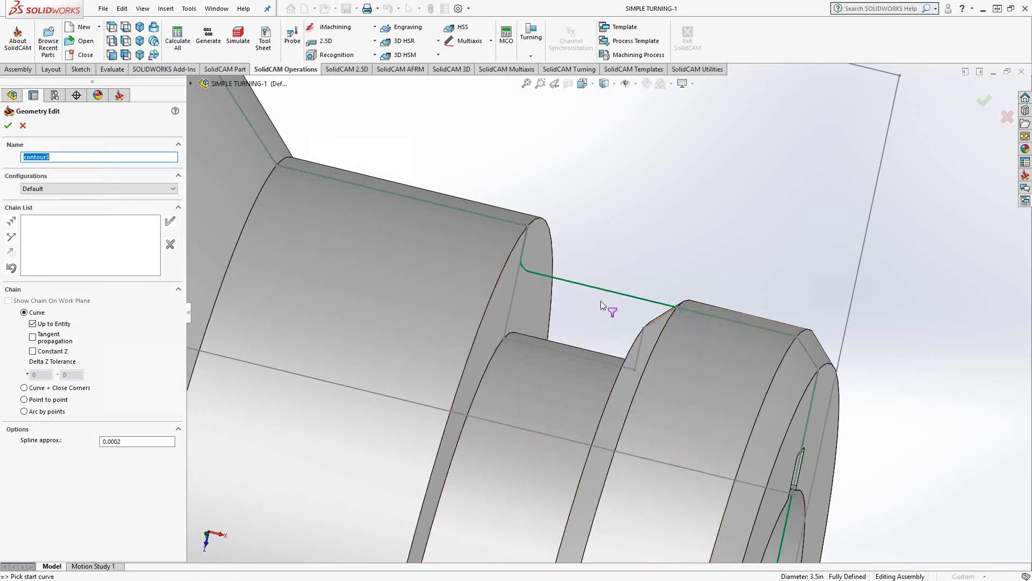
Chain contour3 from the groove's top edge to its vertical edge for GR_contour3.
middle_drag(599, 334, 597, 351)
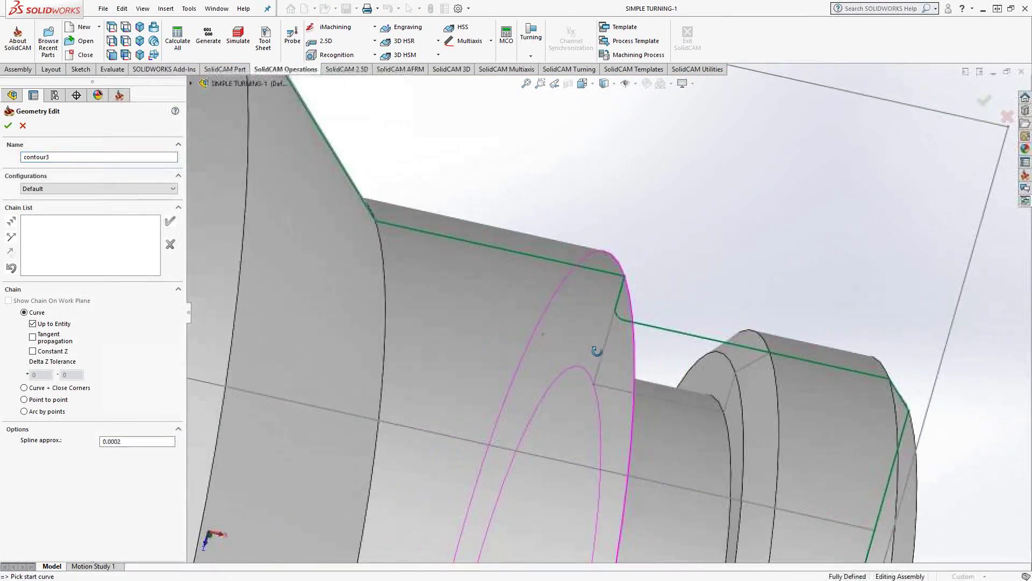
click(764, 360)
middle_drag(699, 387, 659, 395)
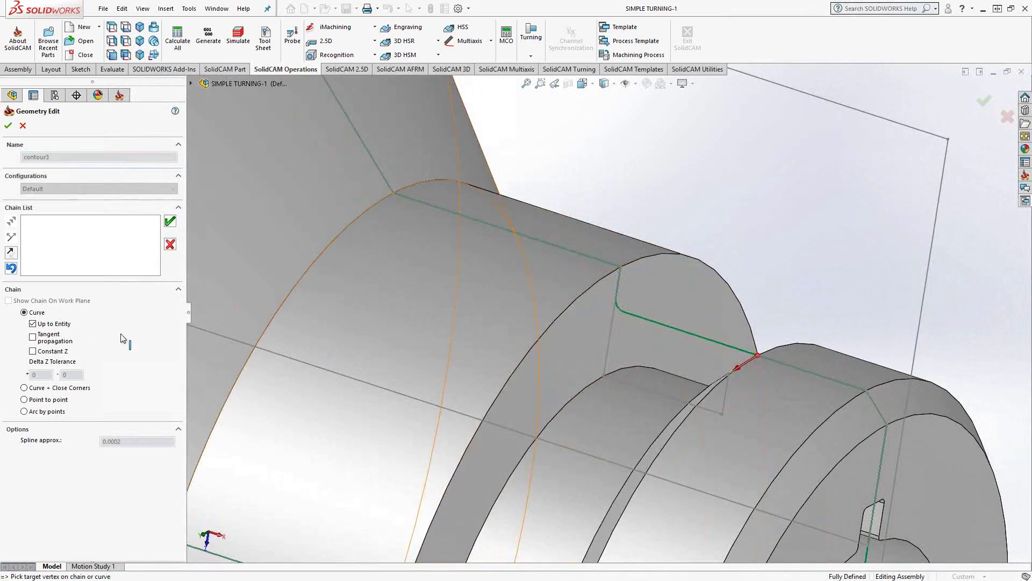
click(615, 329)
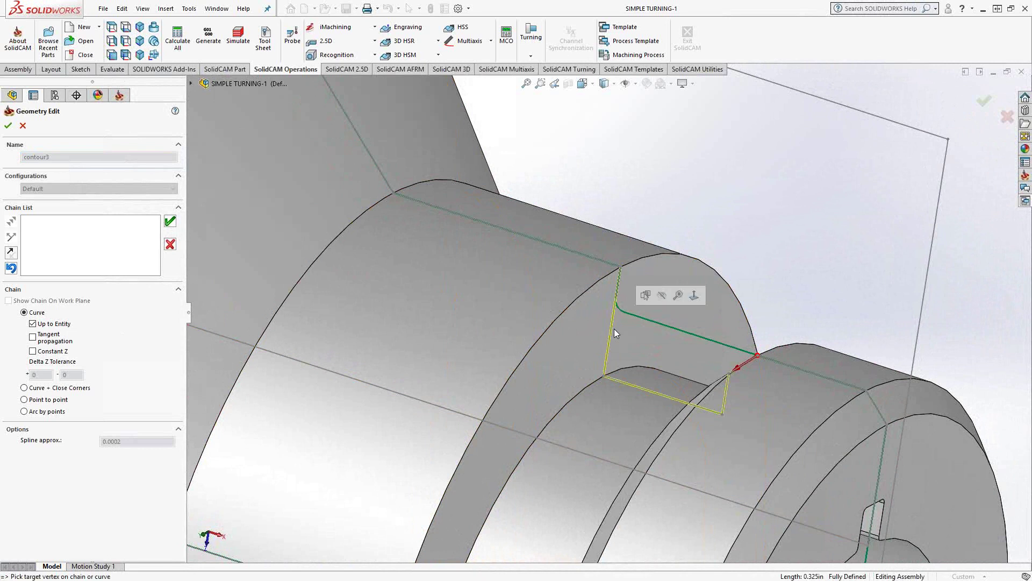
click(170, 222)
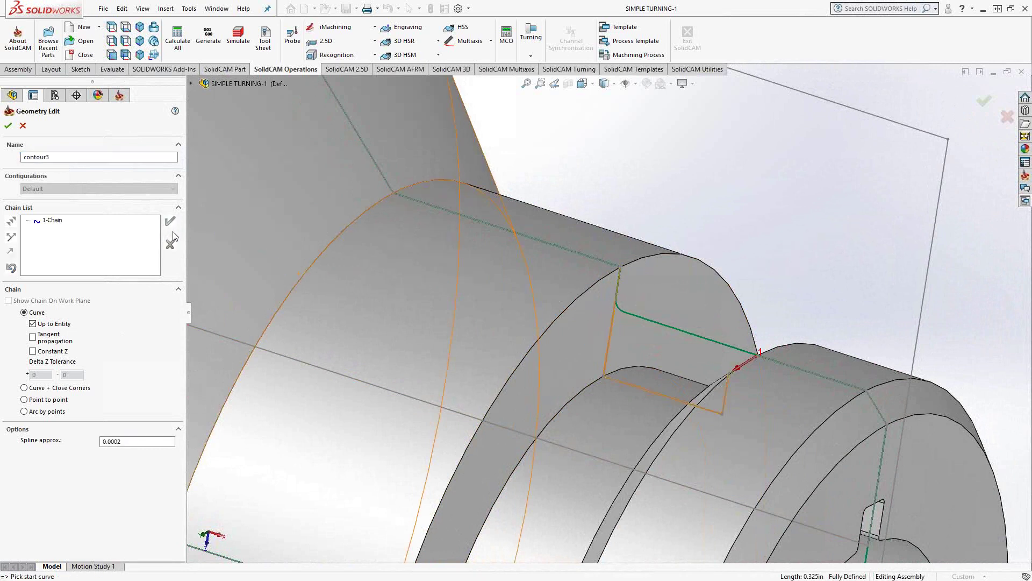
click(8, 125)
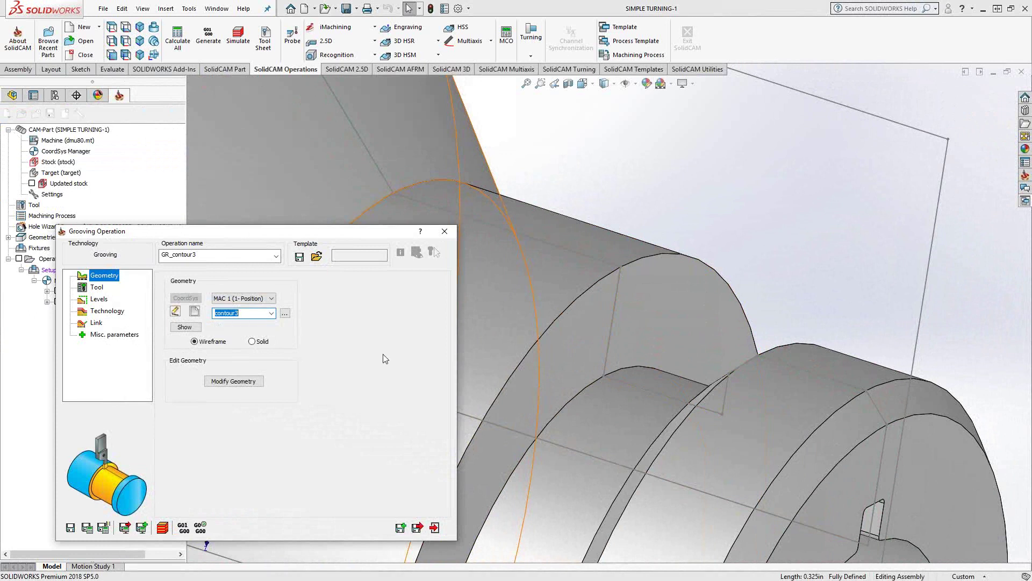
click(235, 382)
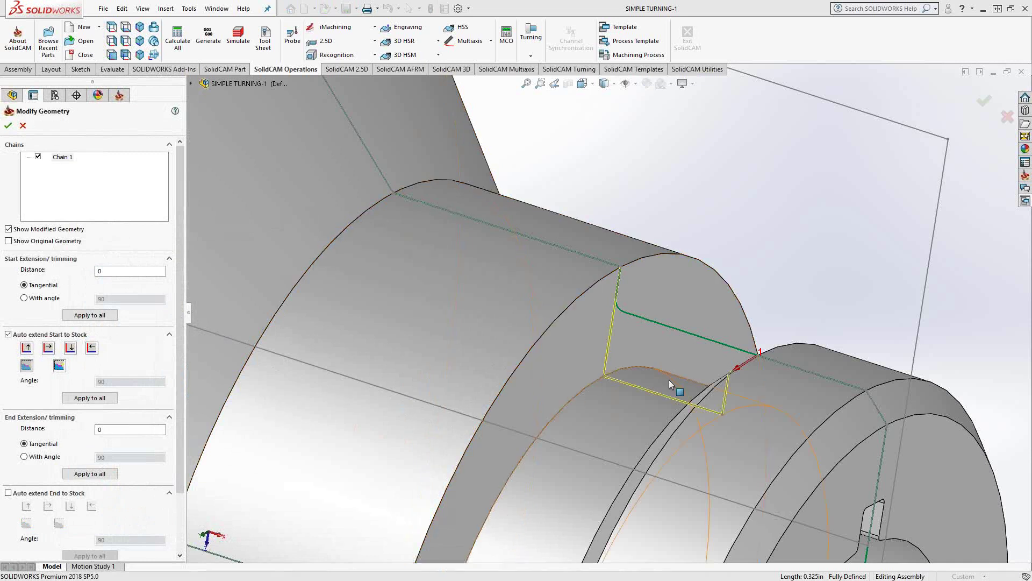
Trim the contour3 chain end at the groove's end edge with a -0.079 end extension.
scroll(707, 356, down, 3)
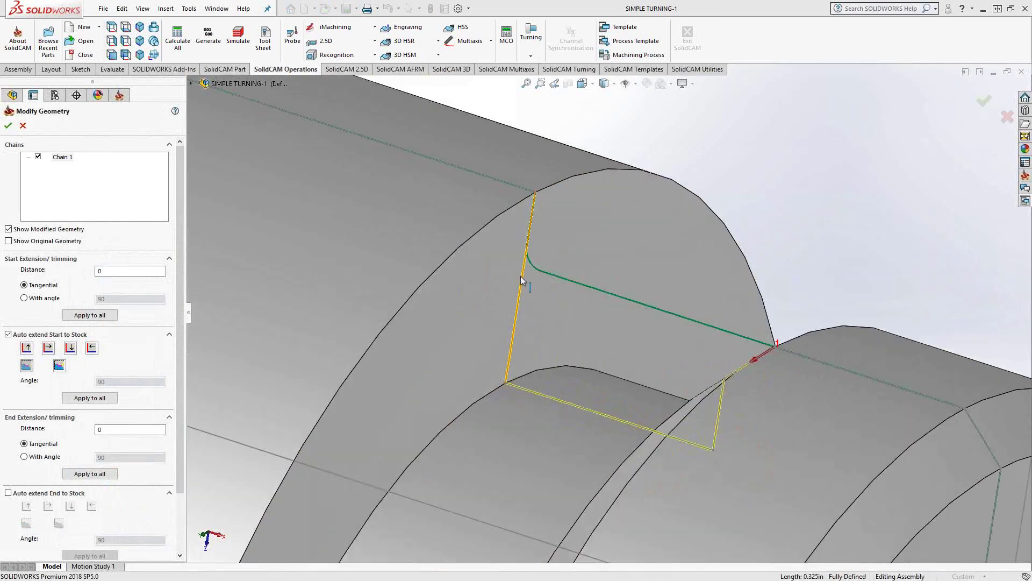
click(521, 270)
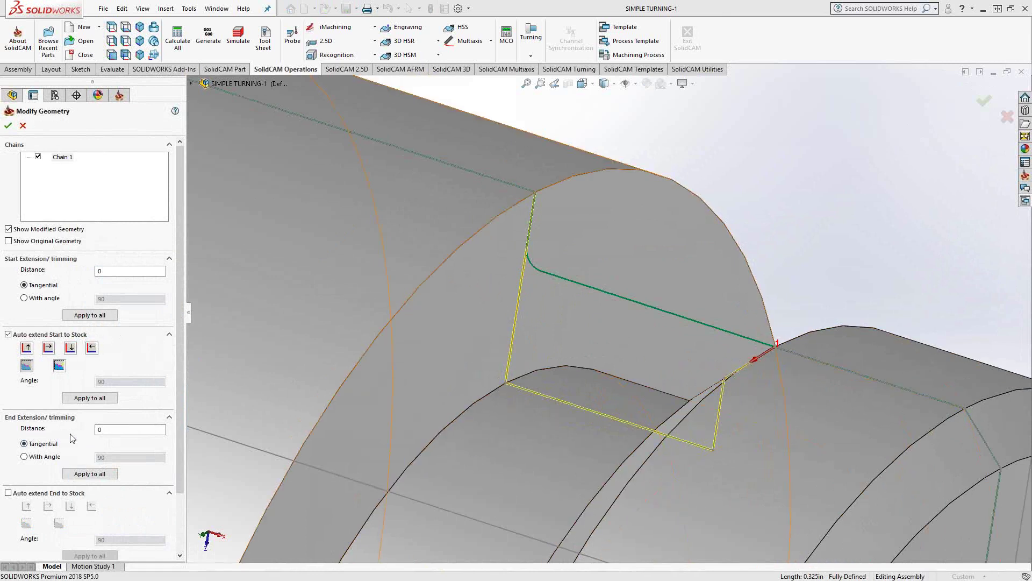
click(129, 429)
scroll(541, 263, down, 3)
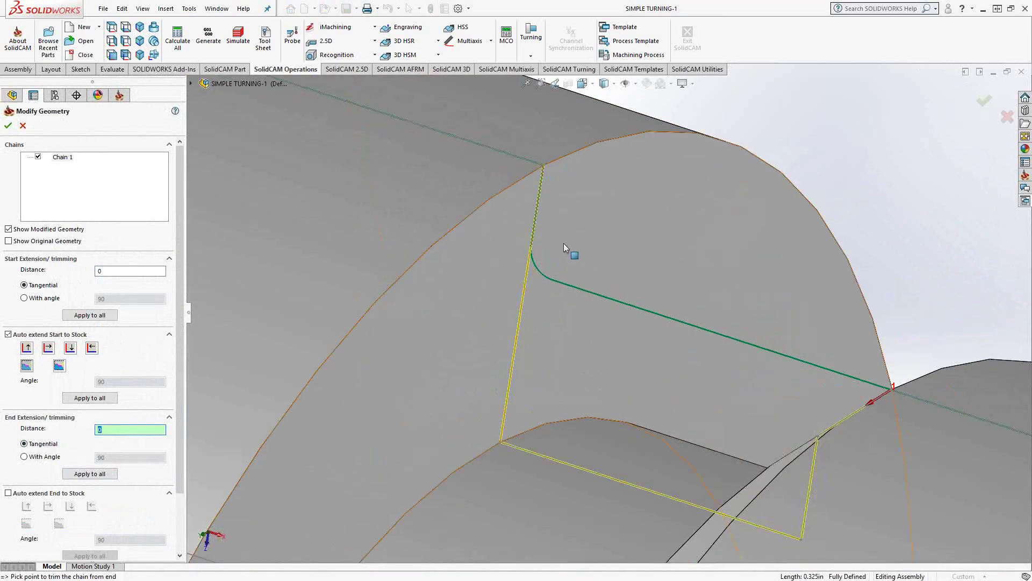
scroll(542, 253, down, 2)
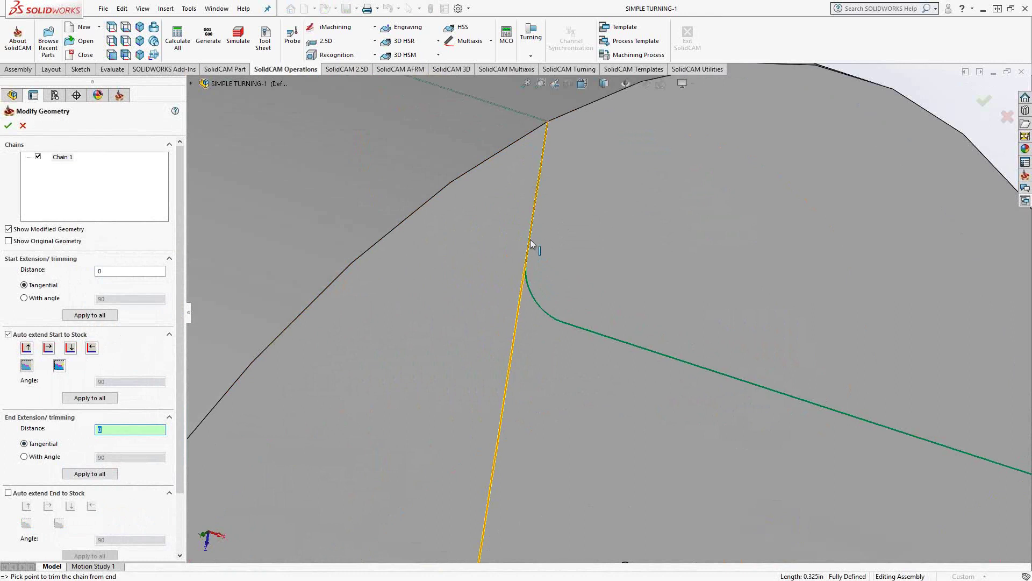
click(530, 241)
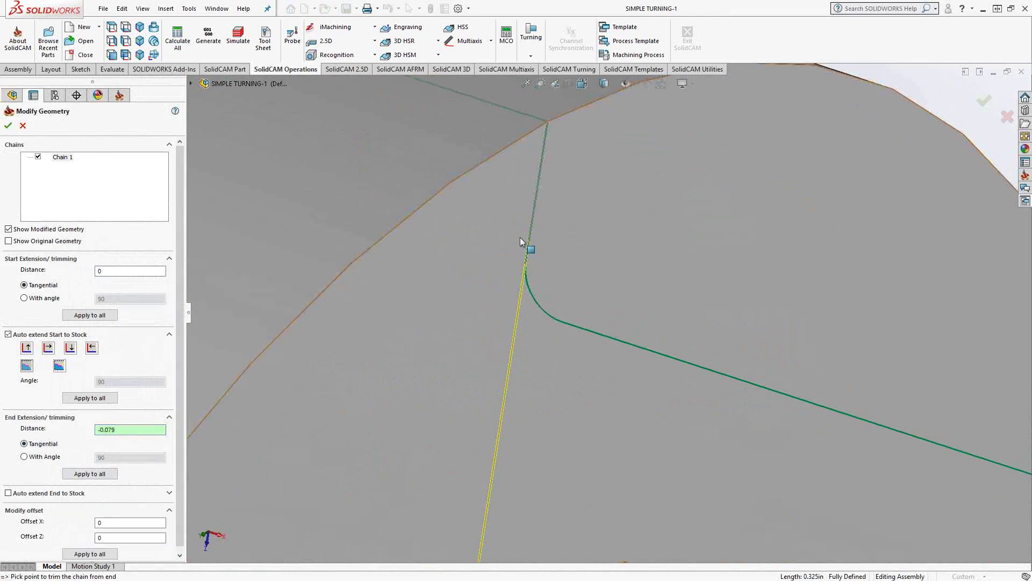
scroll(621, 266, up, 2)
scroll(566, 279, up, 1)
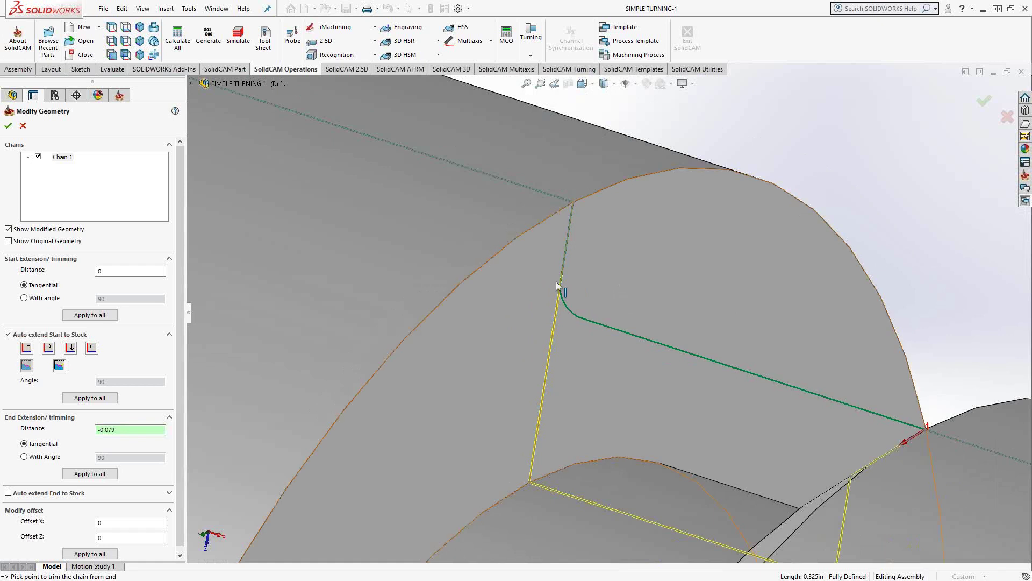
scroll(593, 325, up, 2)
scroll(592, 324, up, 1)
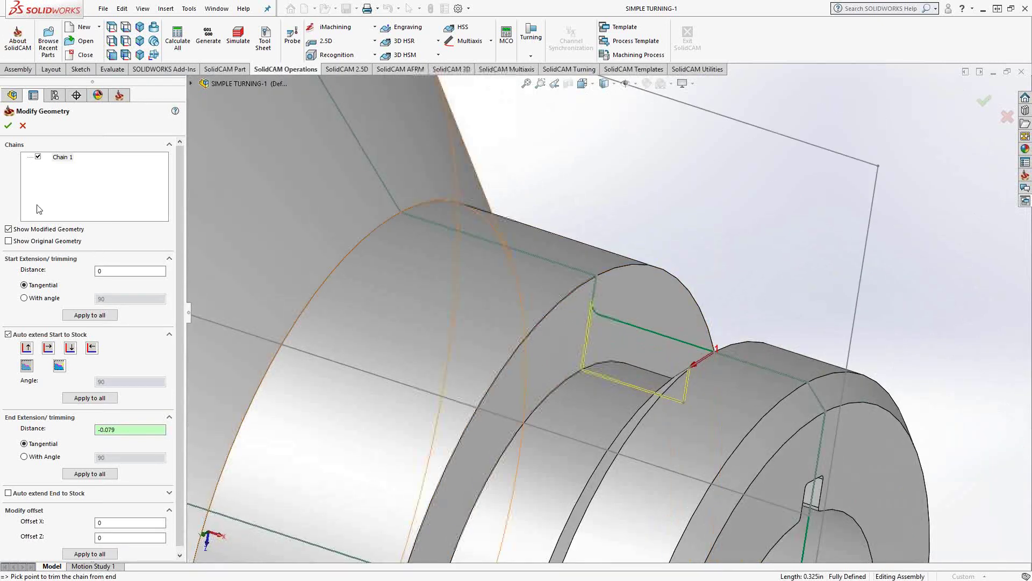
click(8, 126)
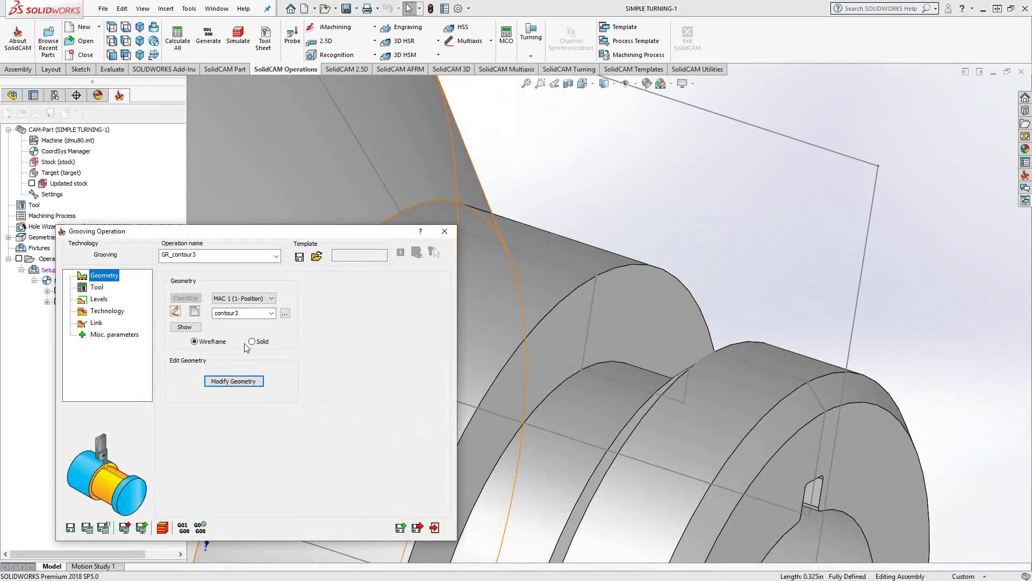
Assign new tool 2, an Ext. Grooving composite tool, to GR_contour3.
click(97, 287)
click(228, 456)
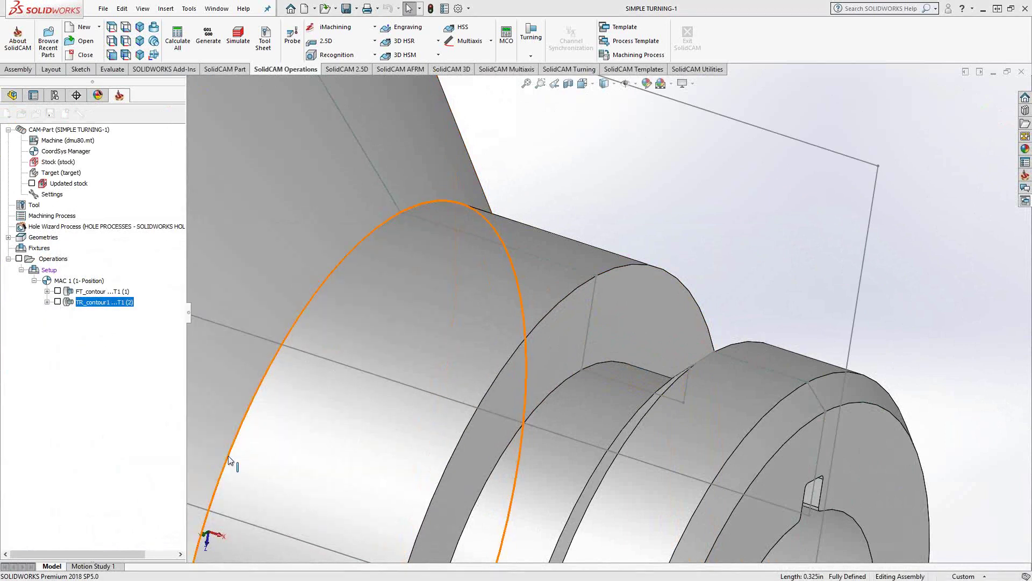
click(299, 440)
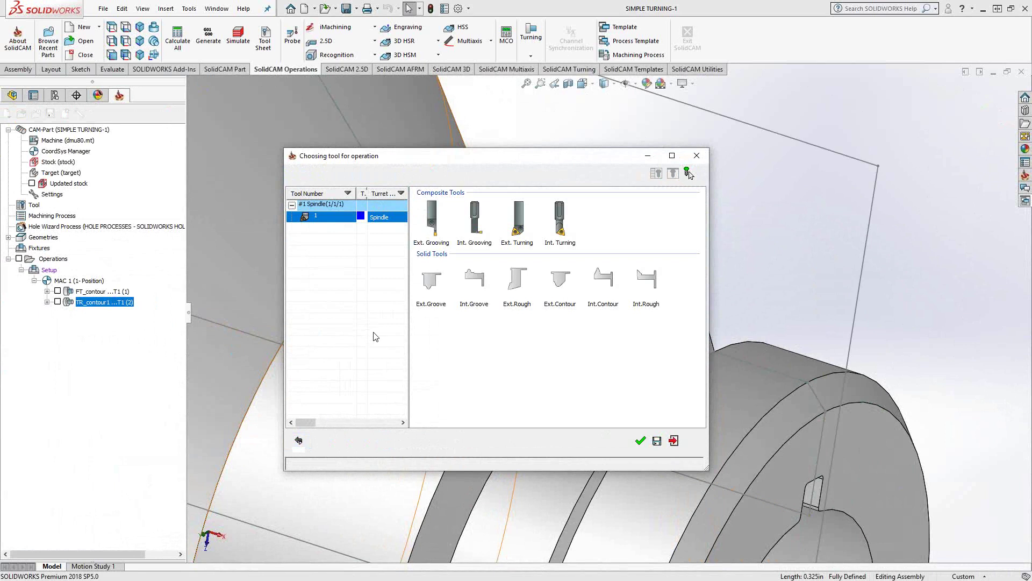
click(435, 231)
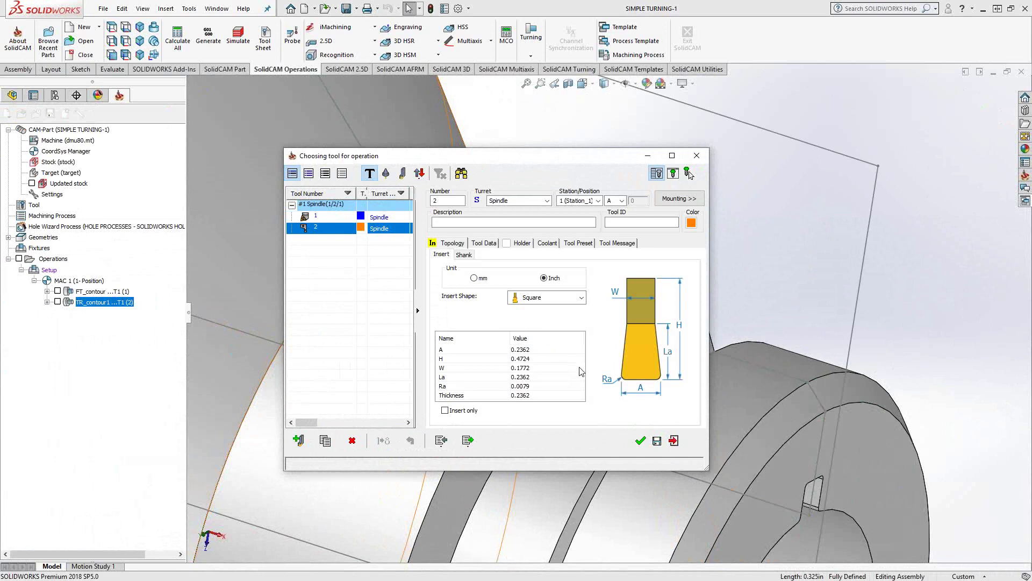
click(637, 443)
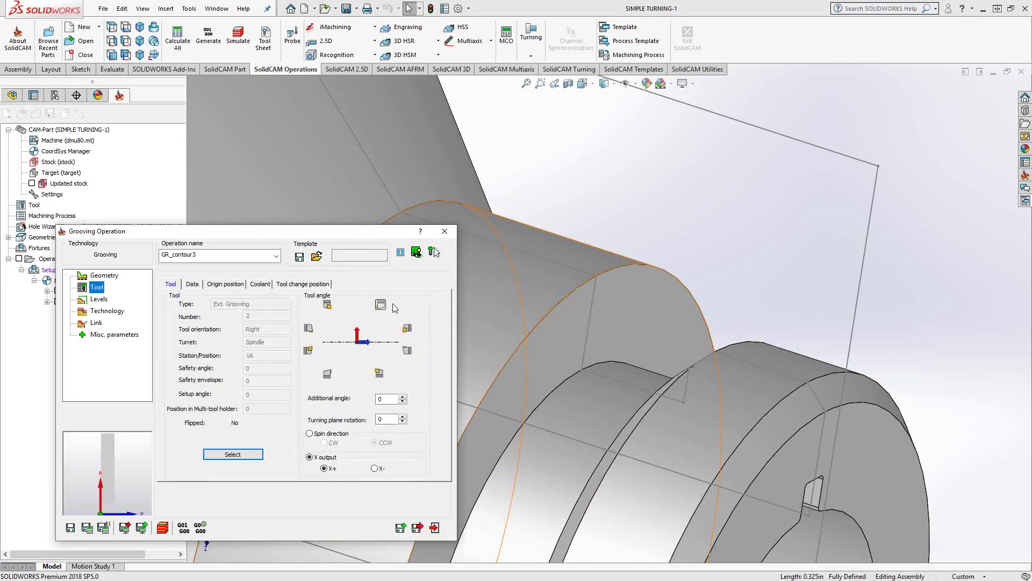
Display the grooving tool on the part in the Front standard view.
middle_drag(441, 336, 618, 306)
key(ctrl+1)
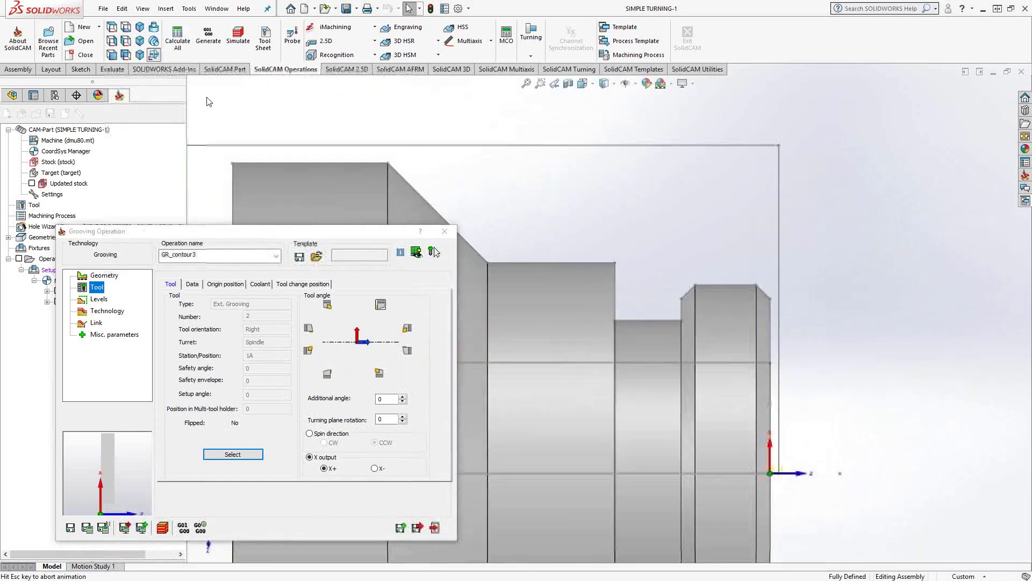
scroll(753, 212, up, 5)
click(433, 252)
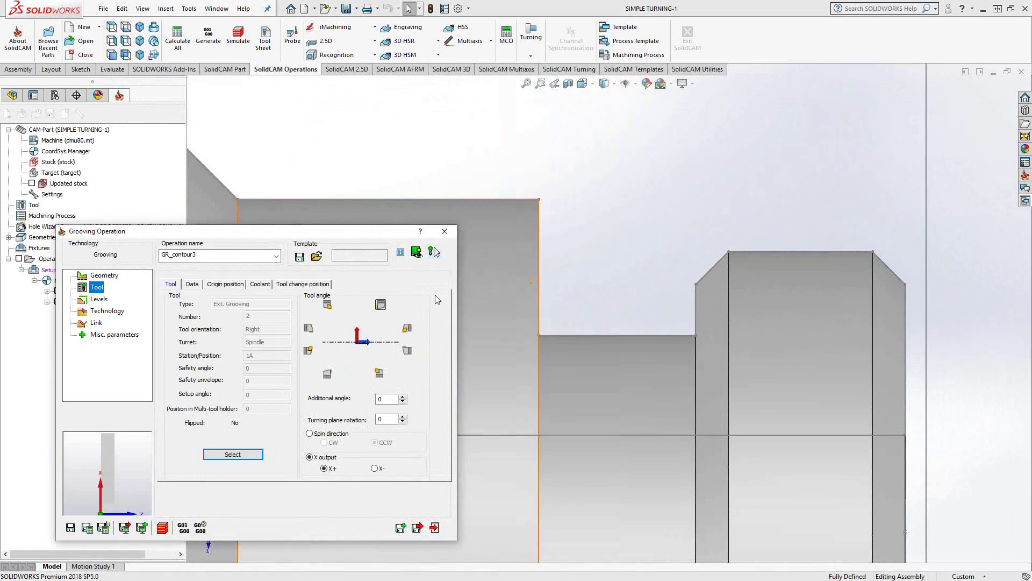
Review the 0.03937 safety distance on the Levels page, then bring up Technology.
click(96, 300)
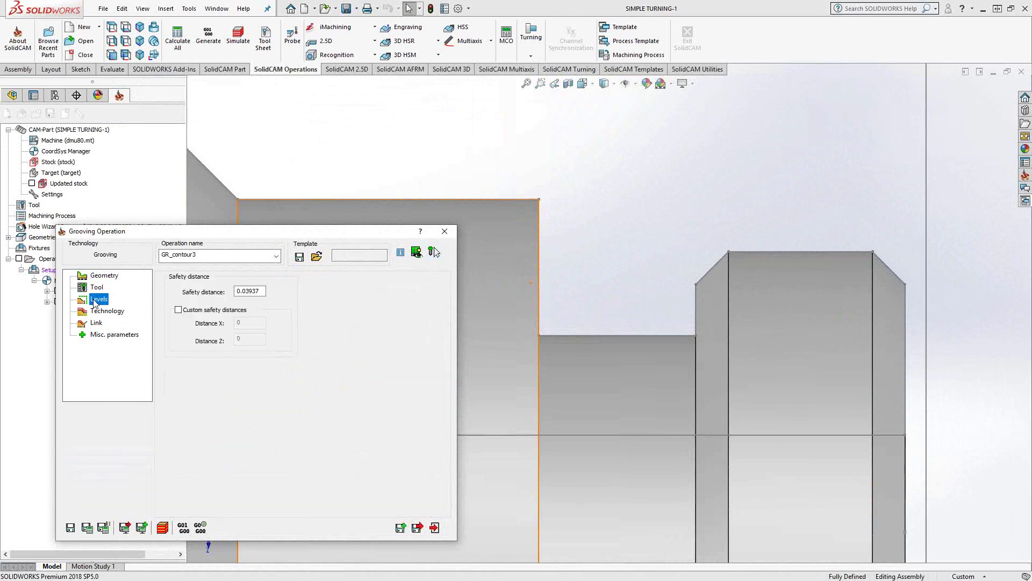
click(246, 291)
click(108, 311)
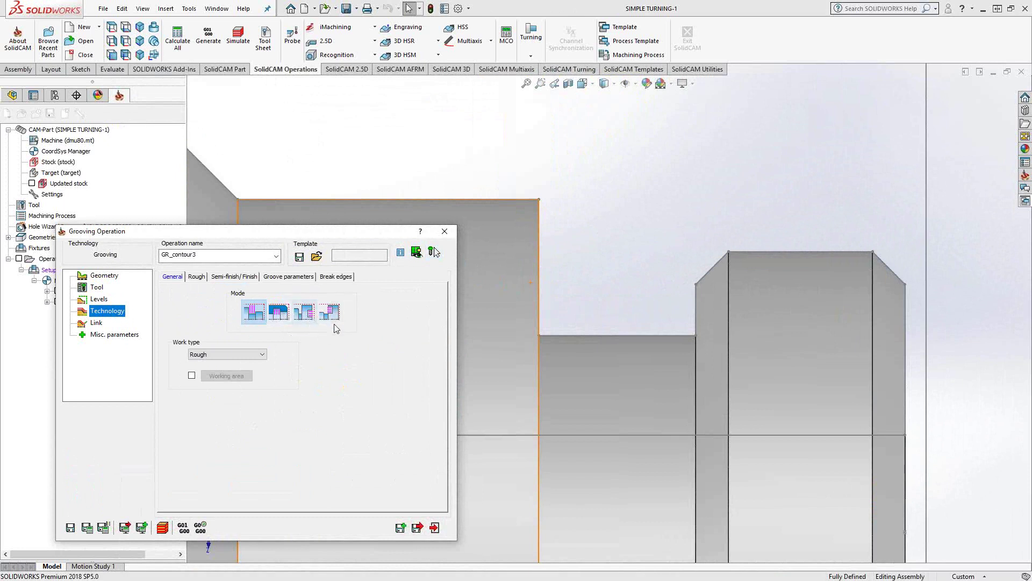
Keep a constant 0.08 step down and 0.04 step over on the Rough tab.
click(197, 277)
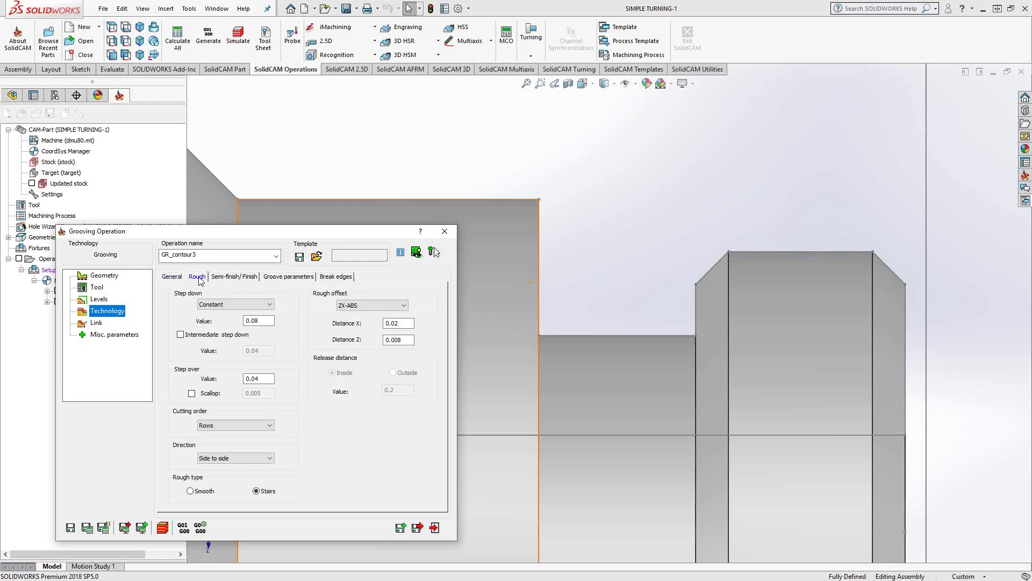
click(269, 304)
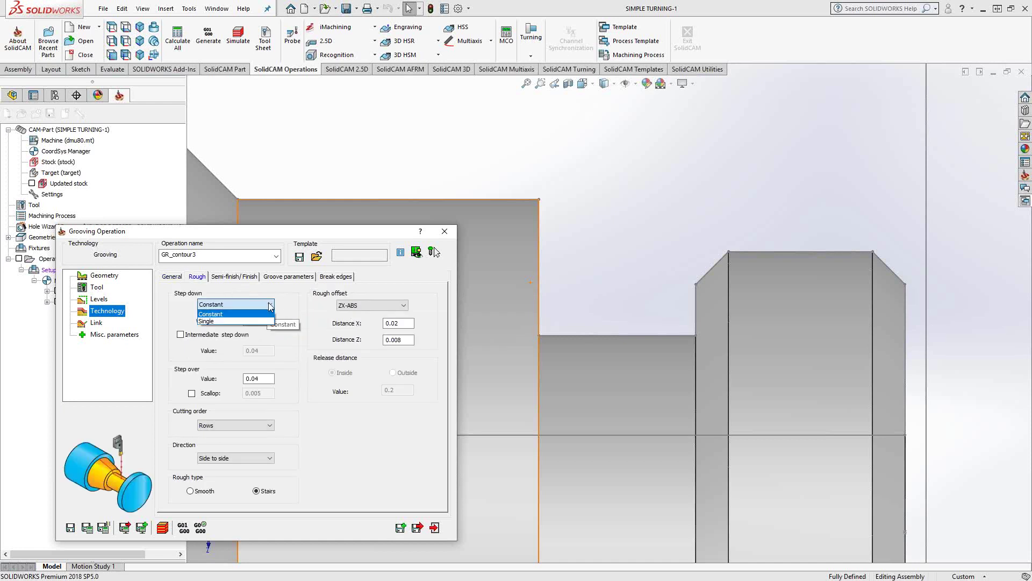
click(295, 305)
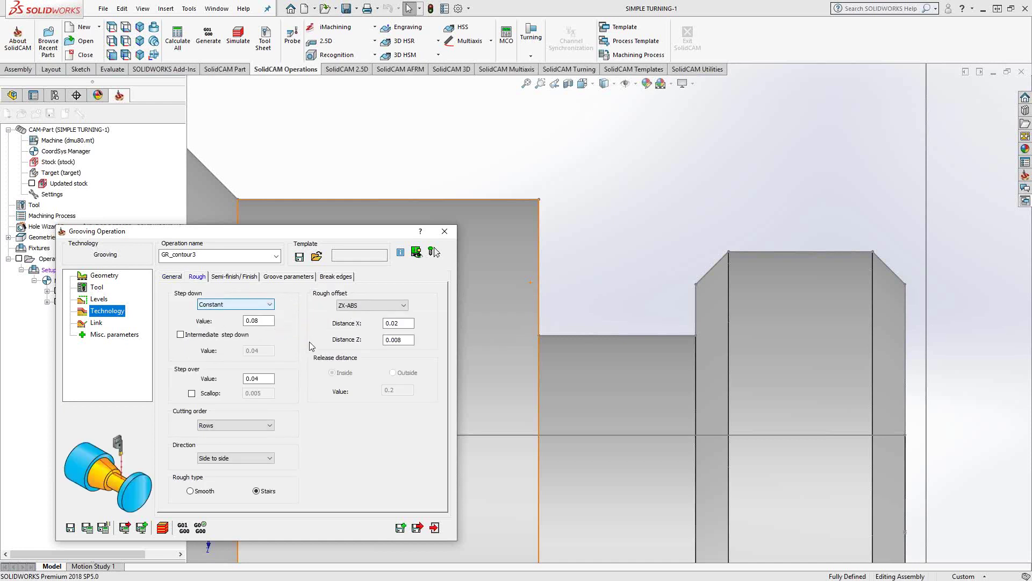
double_click(253, 320)
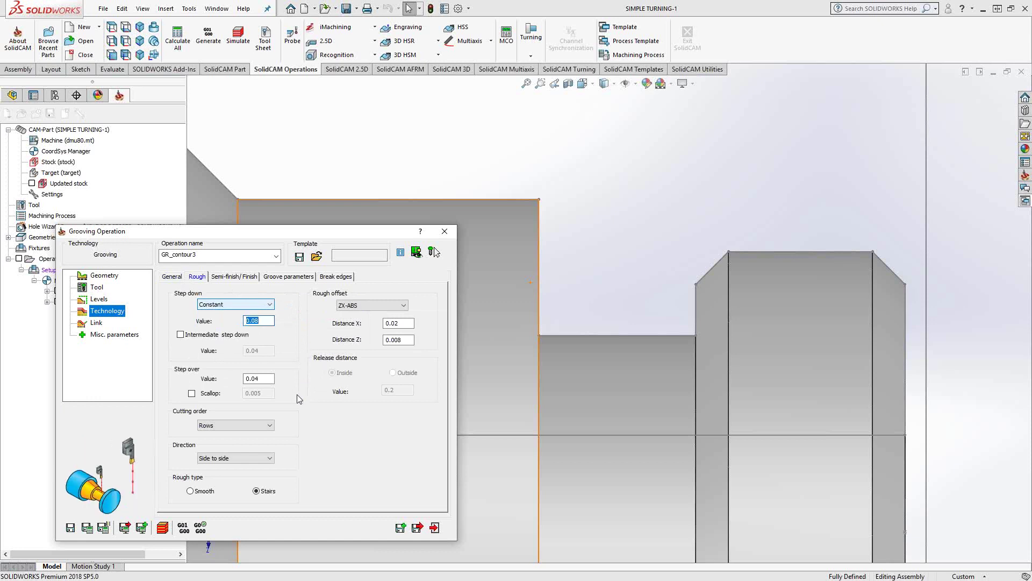
click(262, 379)
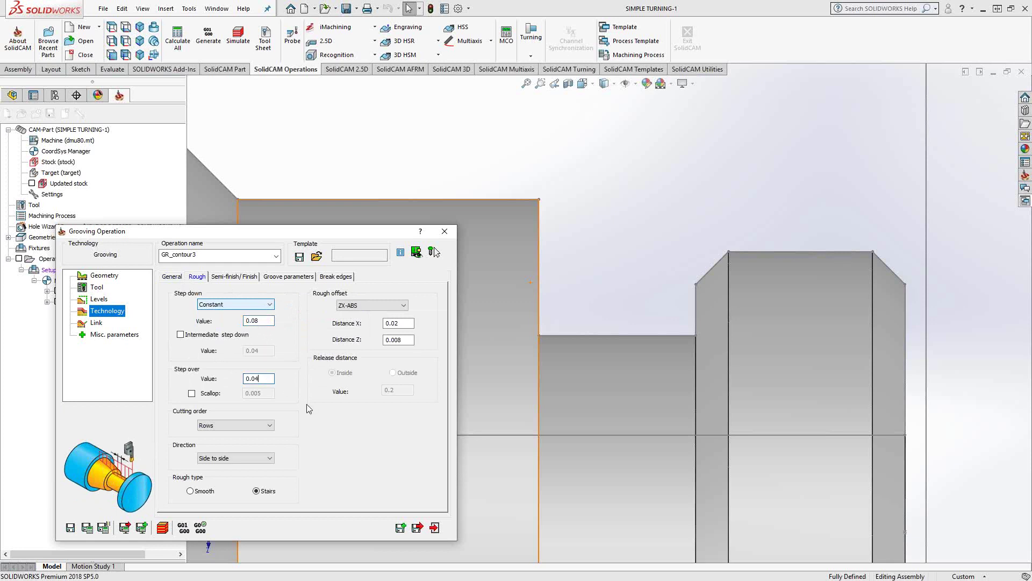
Keep Rows cutting order and Side to side direction, then review the Finish and Groove tabs.
click(270, 426)
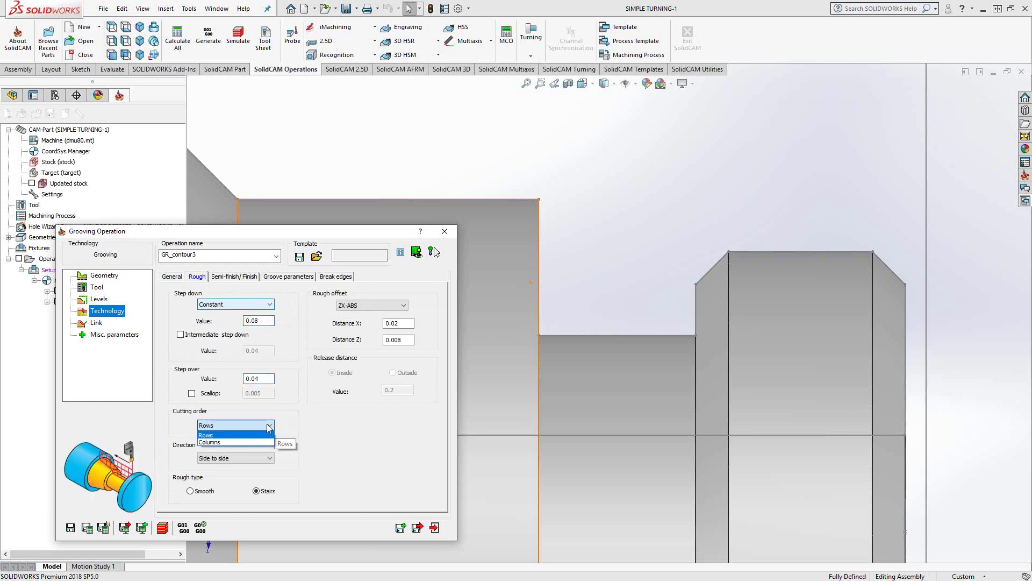
click(266, 434)
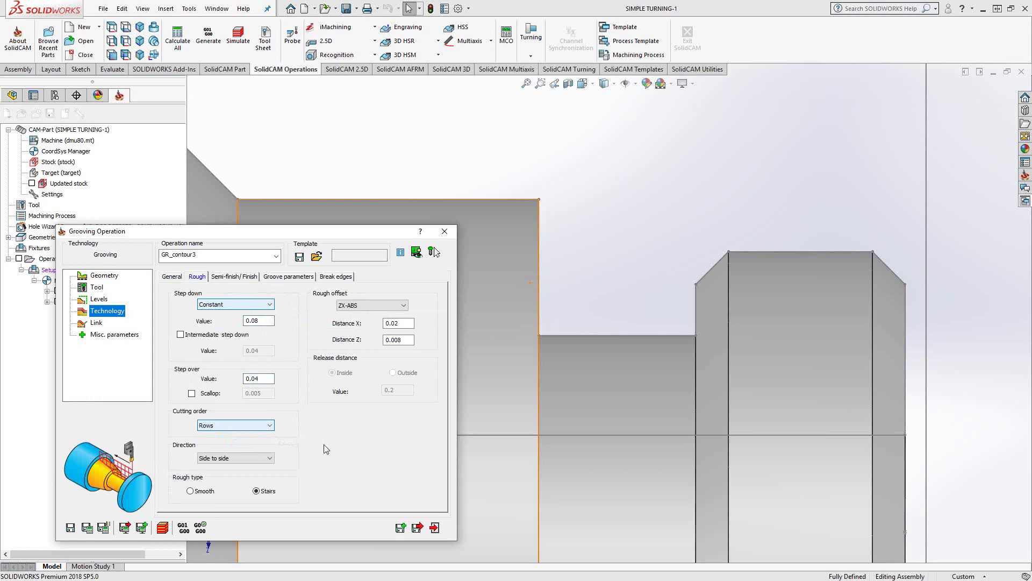
click(270, 458)
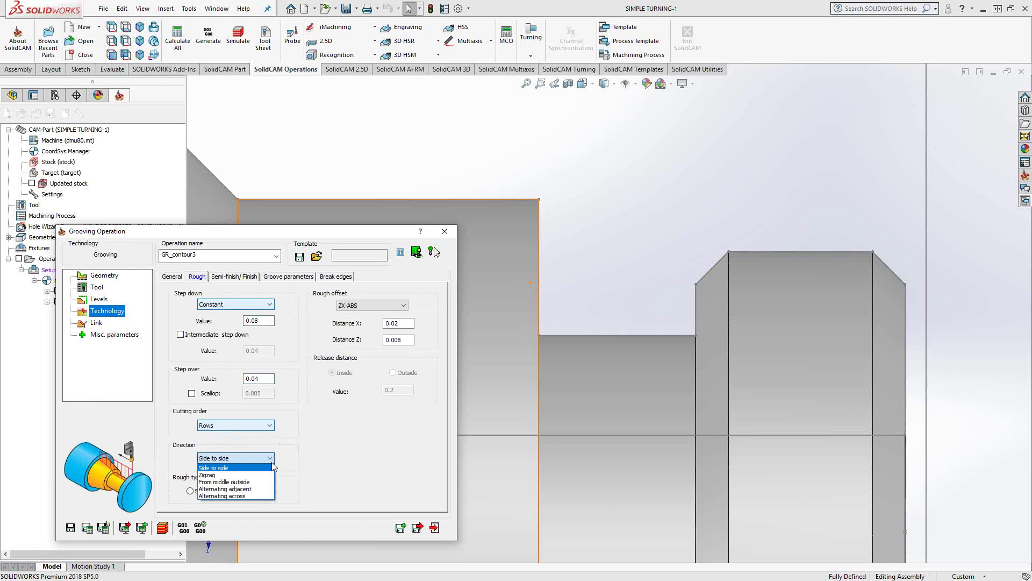
click(315, 466)
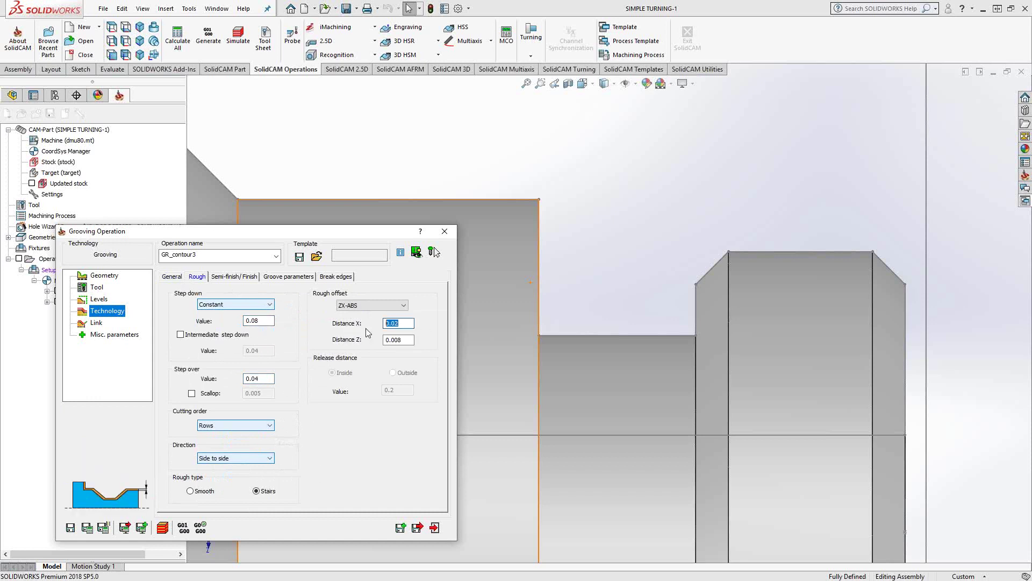
key(Tab)
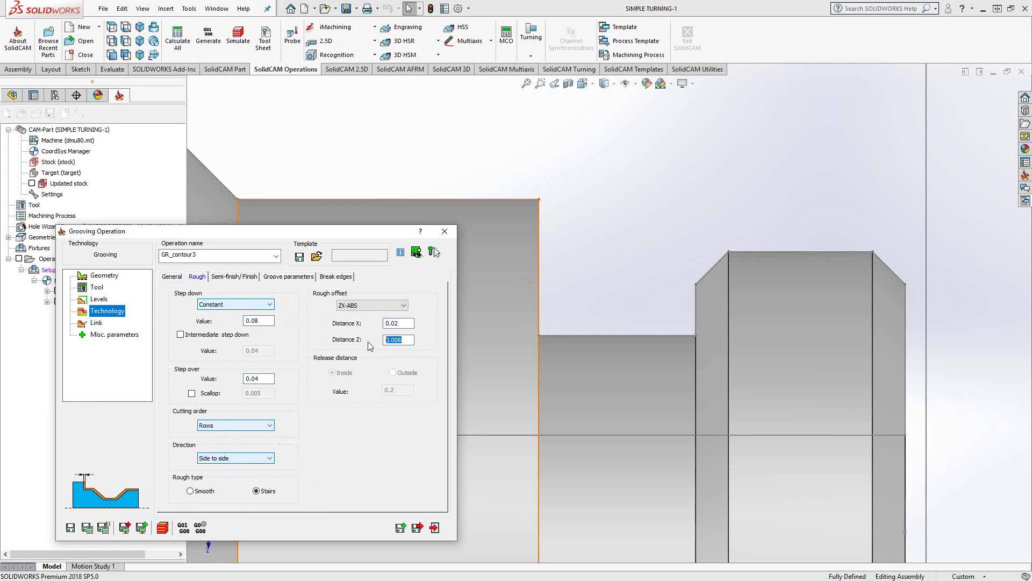
click(231, 277)
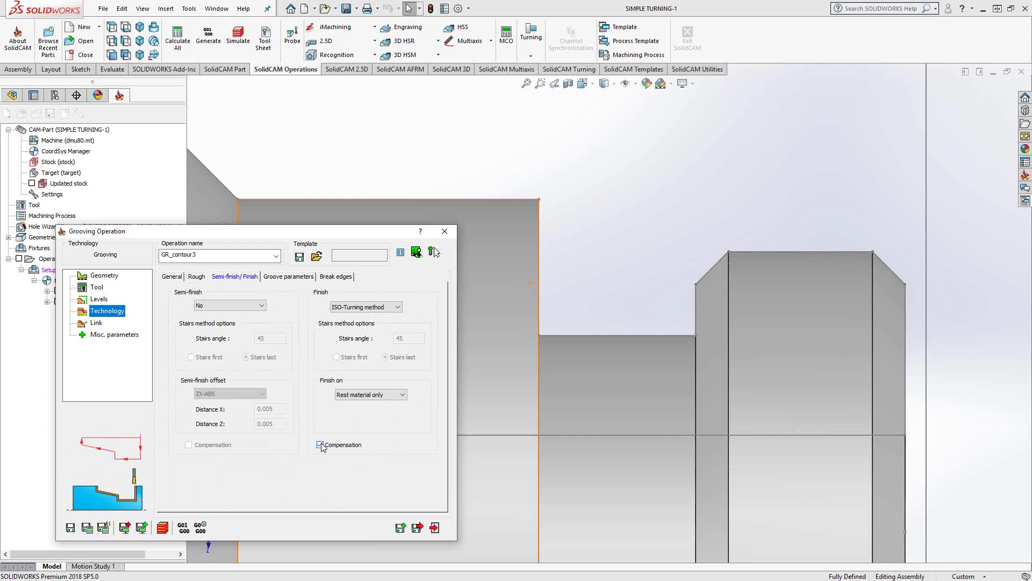
click(284, 276)
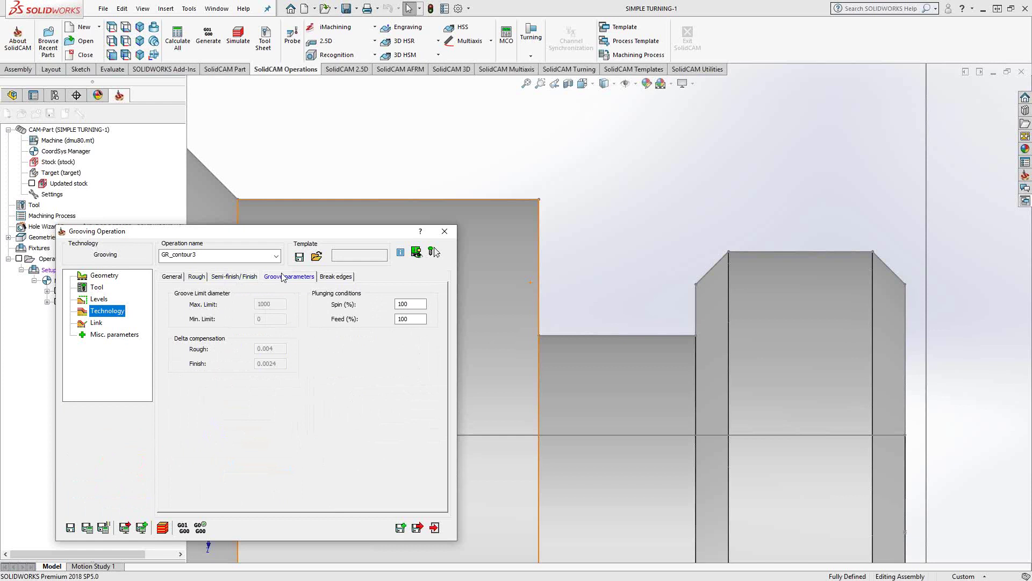
Review the plunging feed, Break edges tab and Link page of GR_contour3.
click(411, 304)
click(411, 319)
click(337, 276)
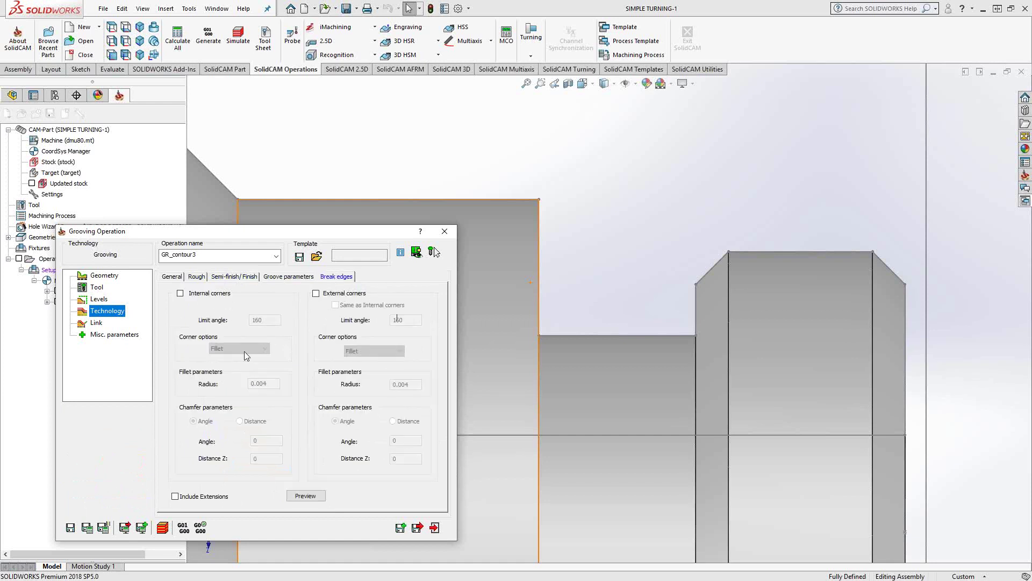
click(96, 323)
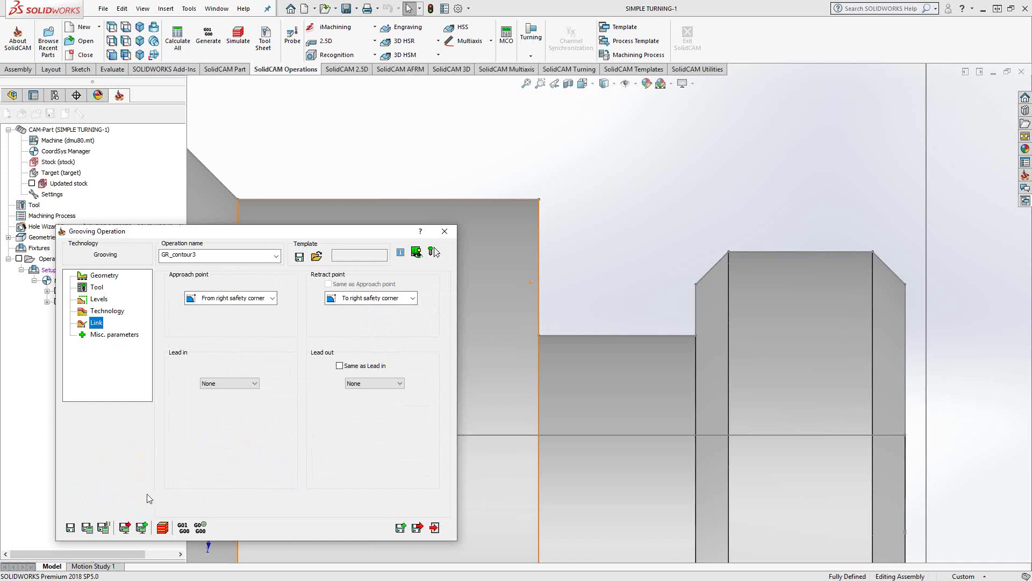
Save and calculate the grooving toolpath, exit the operation and hide GR_contour3.
click(86, 527)
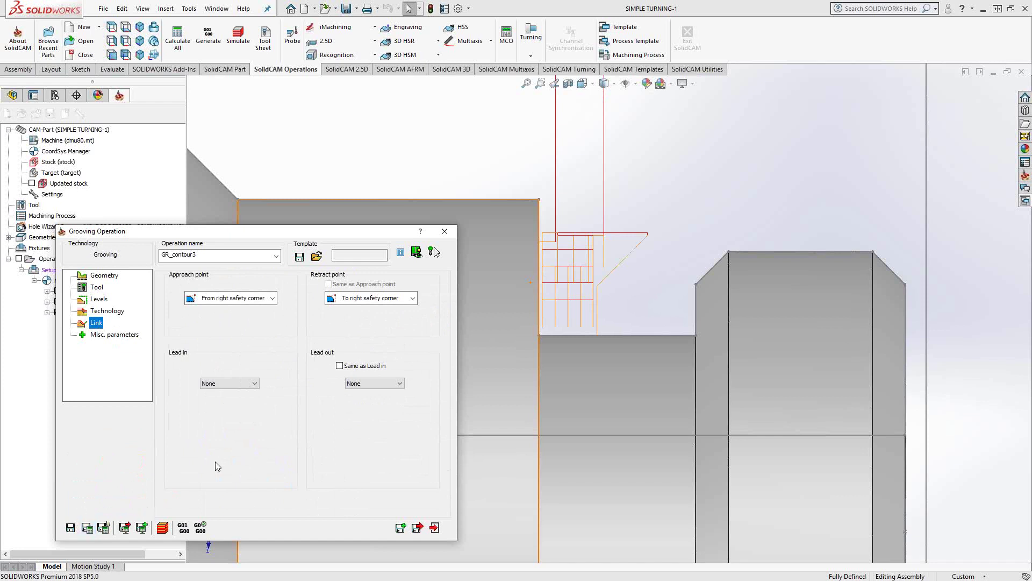
click(436, 528)
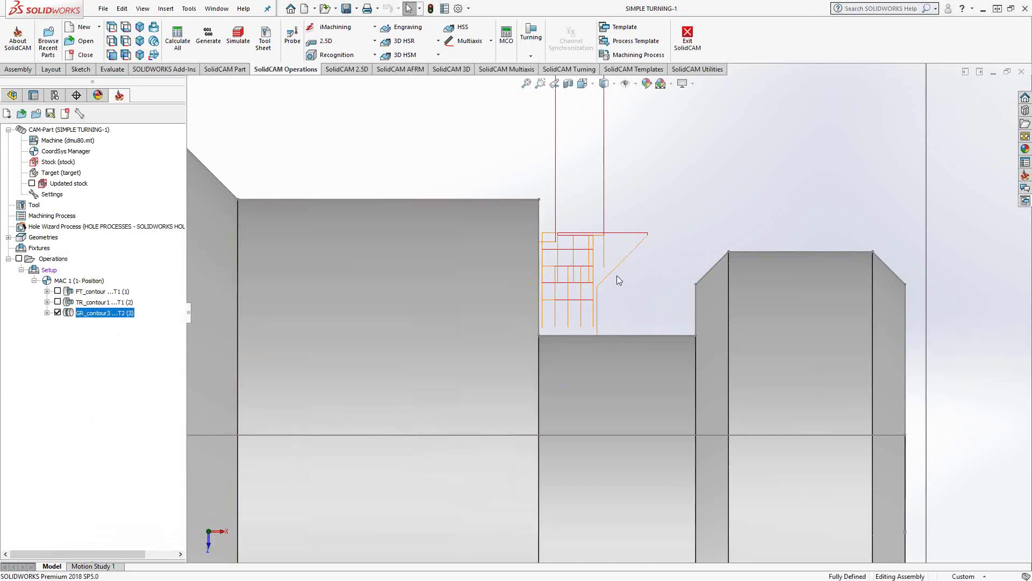
click(58, 313)
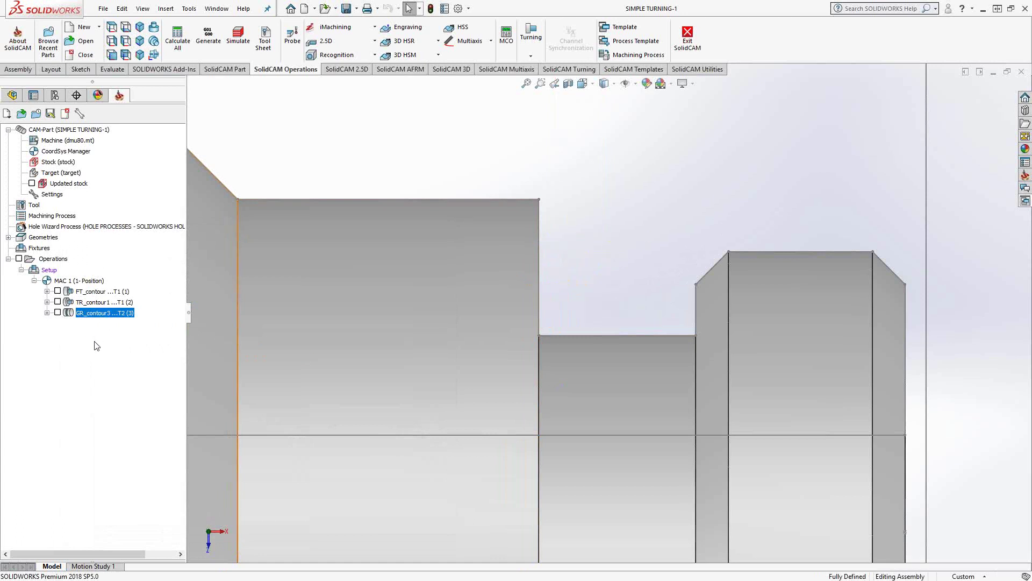
Simulate all operations in Turning mode and start the playback.
right_click(57, 261)
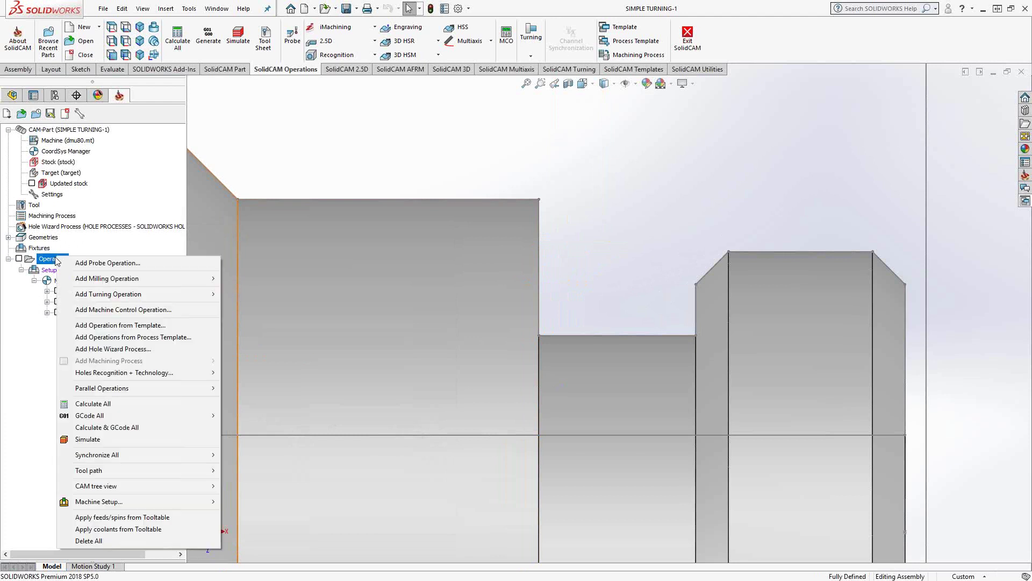
click(111, 440)
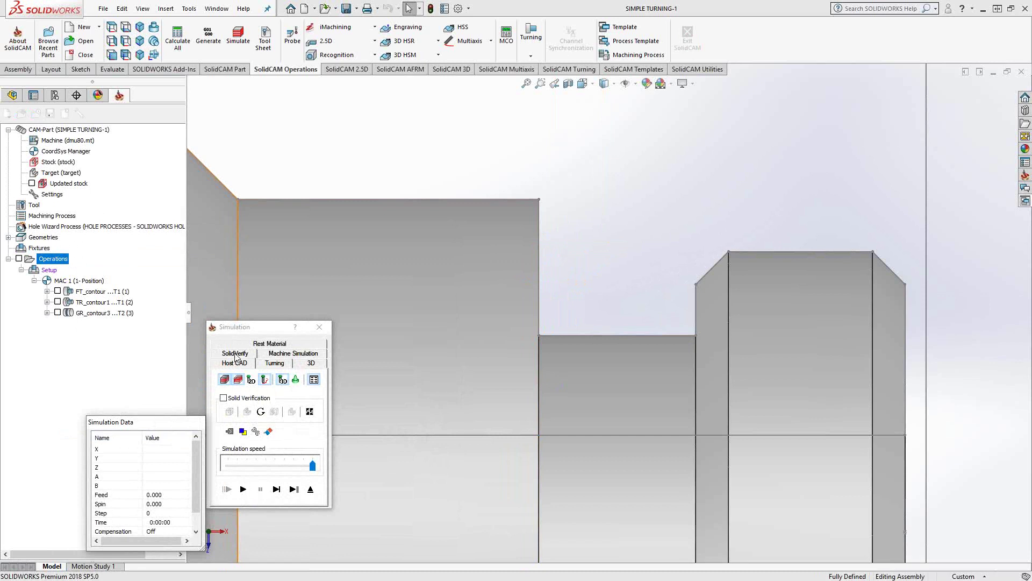
click(284, 367)
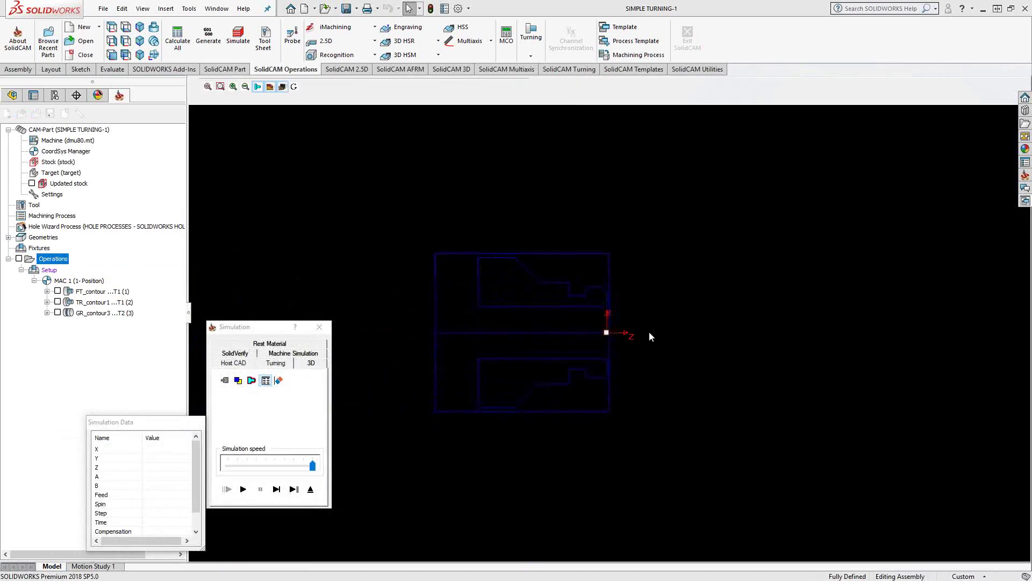
scroll(650, 333, up, 5)
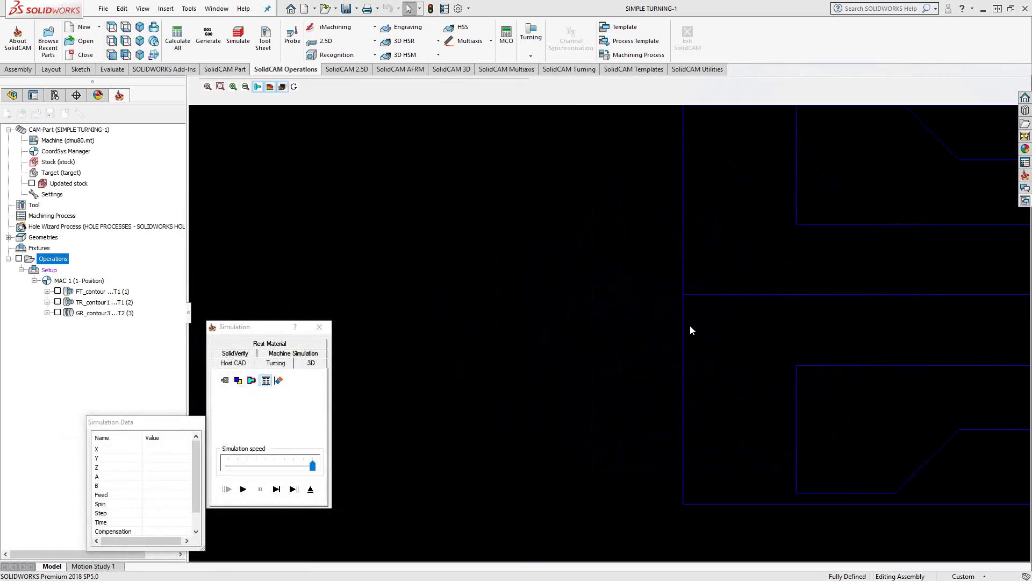
scroll(728, 312, down, 5)
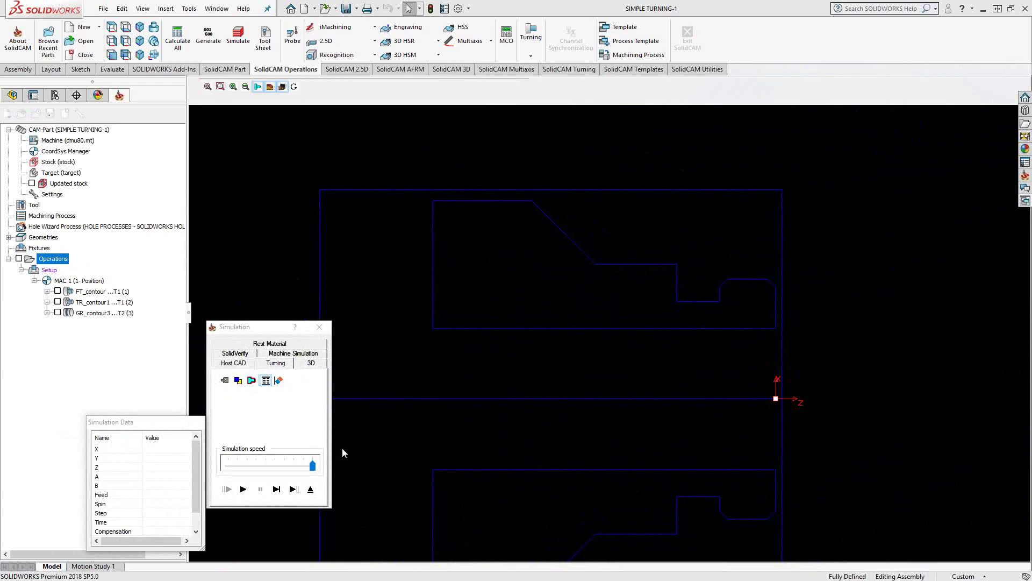
click(293, 489)
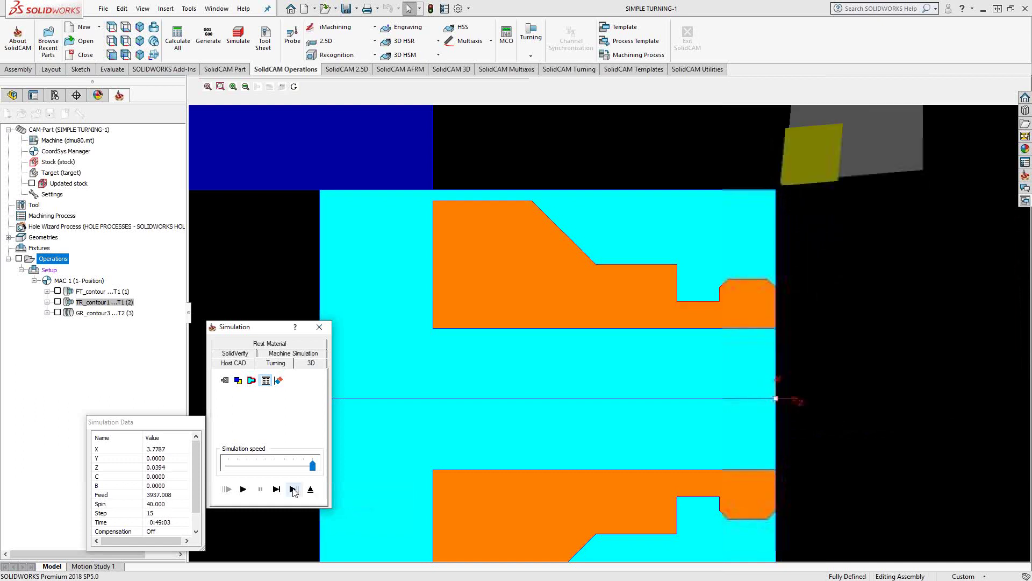
Resume the Turning simulation through TR_contour1's roughing until it pauses at GR_contour3.
click(293, 490)
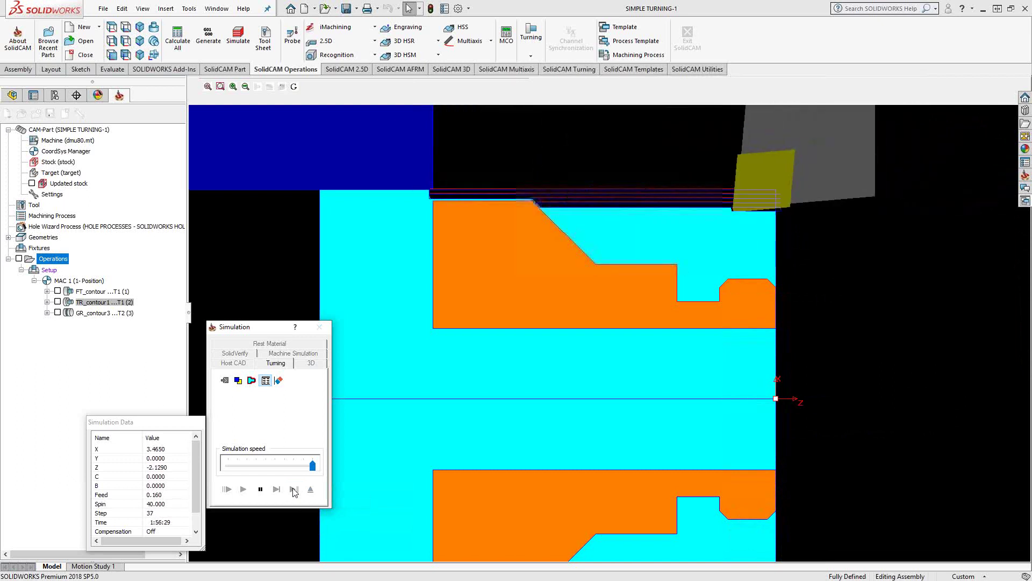
scroll(490, 331, down, 3)
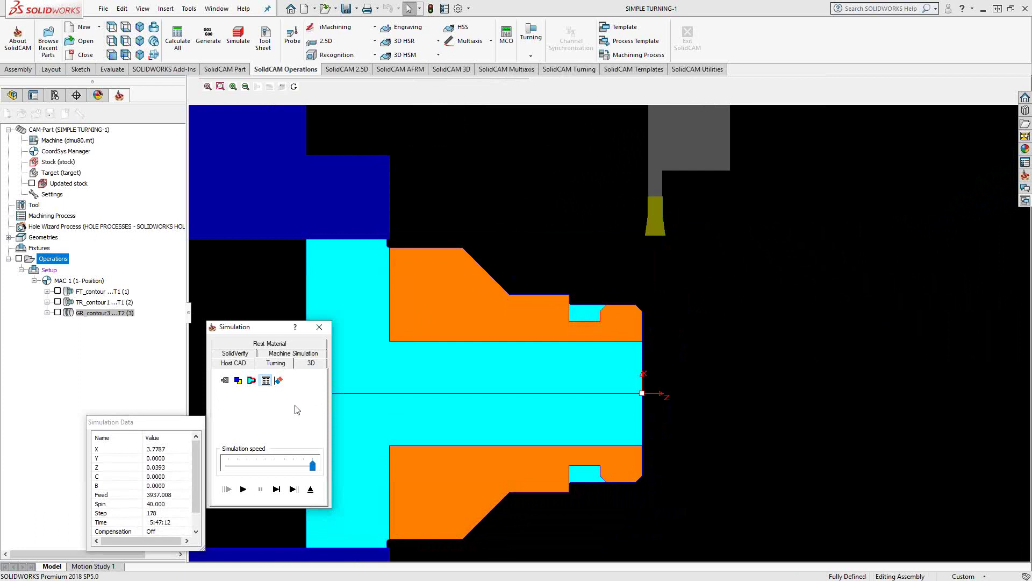
Run the grooving pass to step 242, exit the simulation and orbit the turned part.
click(293, 489)
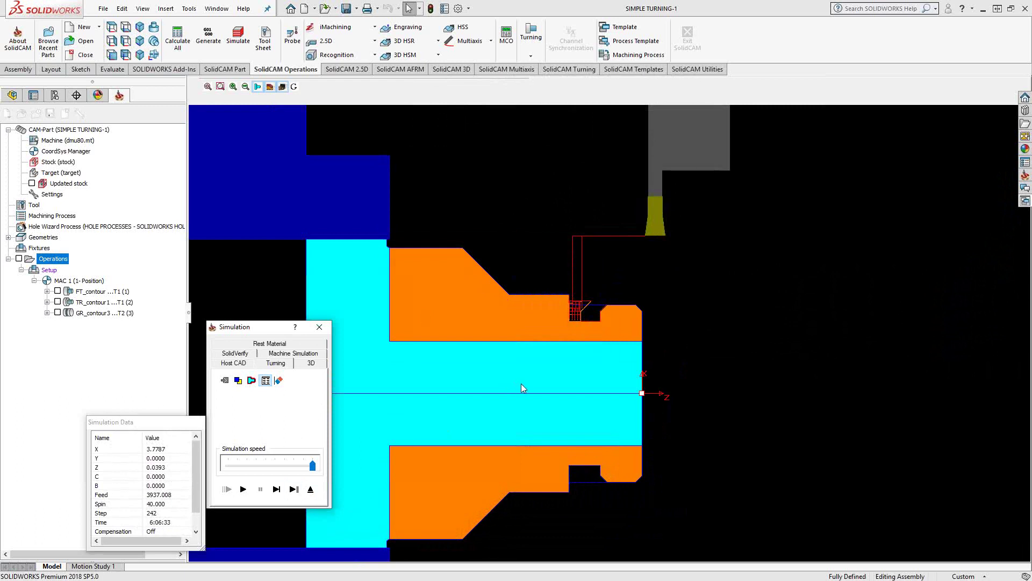
click(310, 489)
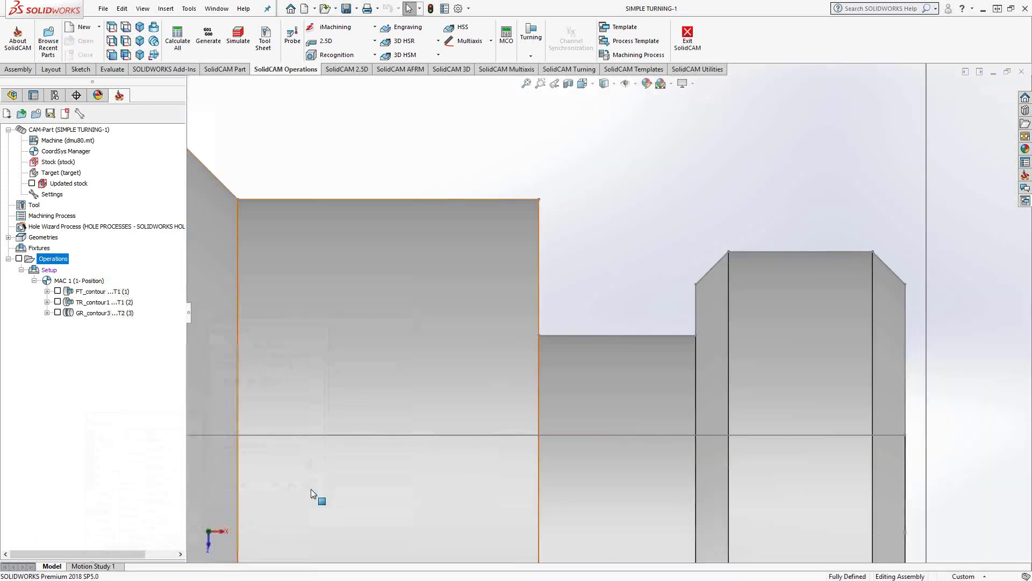
middle_drag(542, 229, 528, 273)
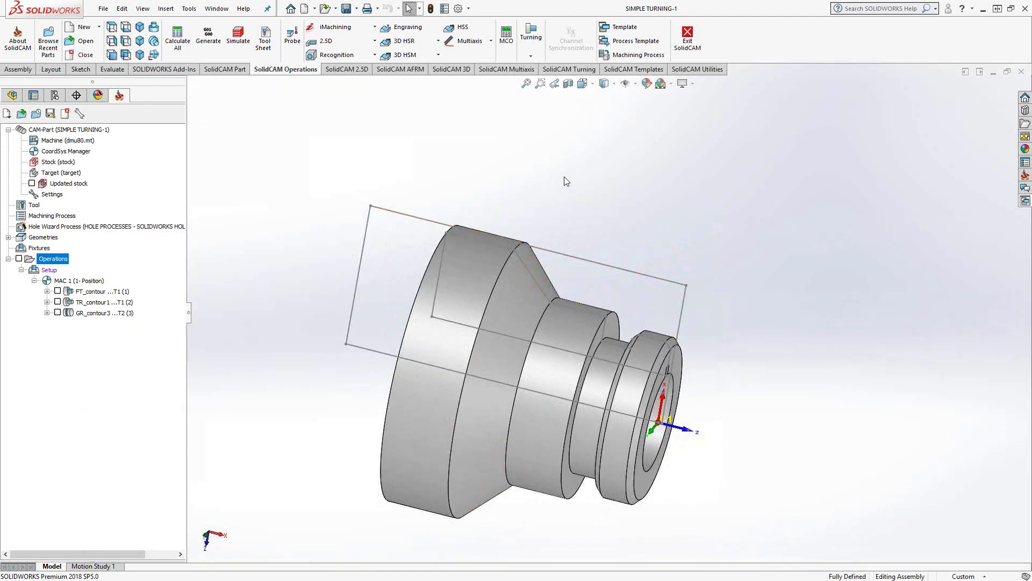